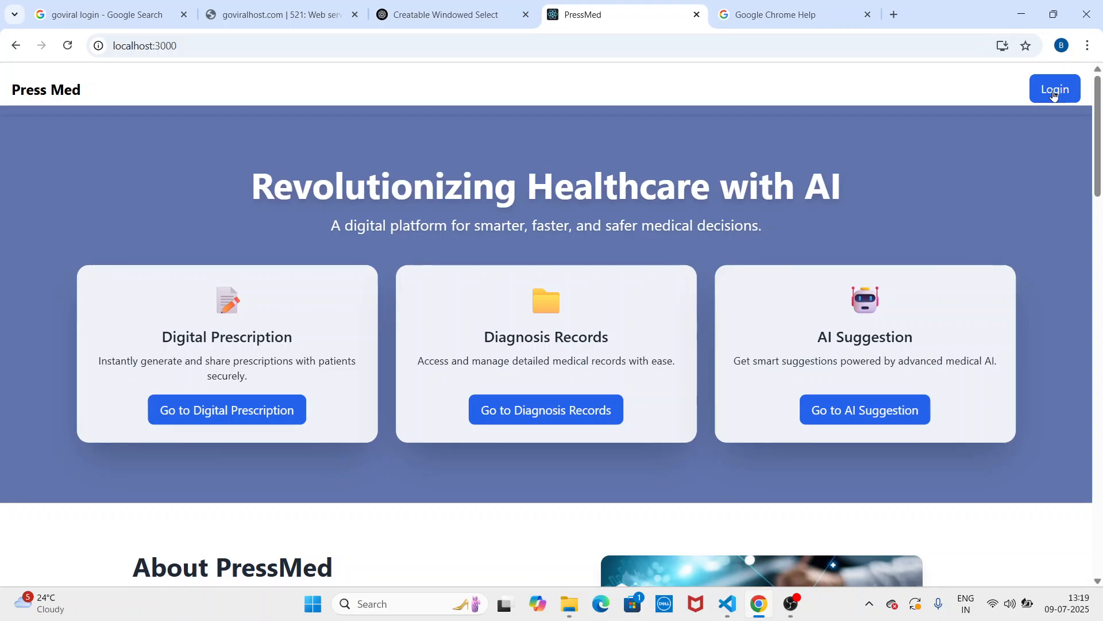
Step: Log in to the dashboard as Doctor with the saved credentials and dismiss the confirmation and password-check dialogs
{"action": "left_click", "coordinate": [1054, 90]}
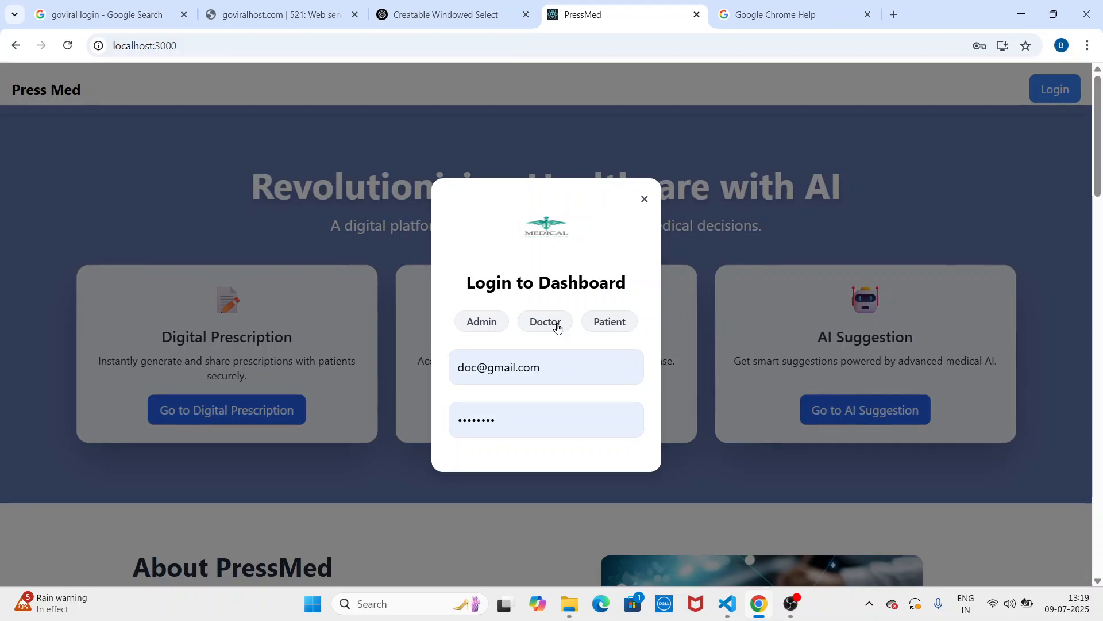
{"action": "left_click", "coordinate": [557, 327]}
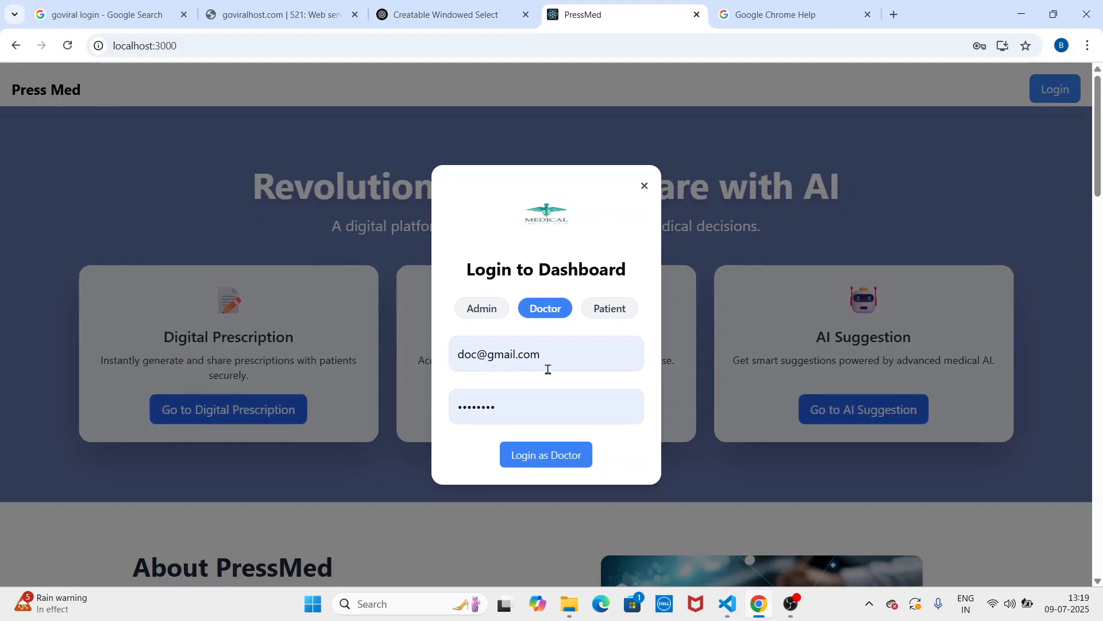
{"action": "left_click", "coordinate": [529, 356]}
{"action": "triple_click", "coordinate": [530, 356]}
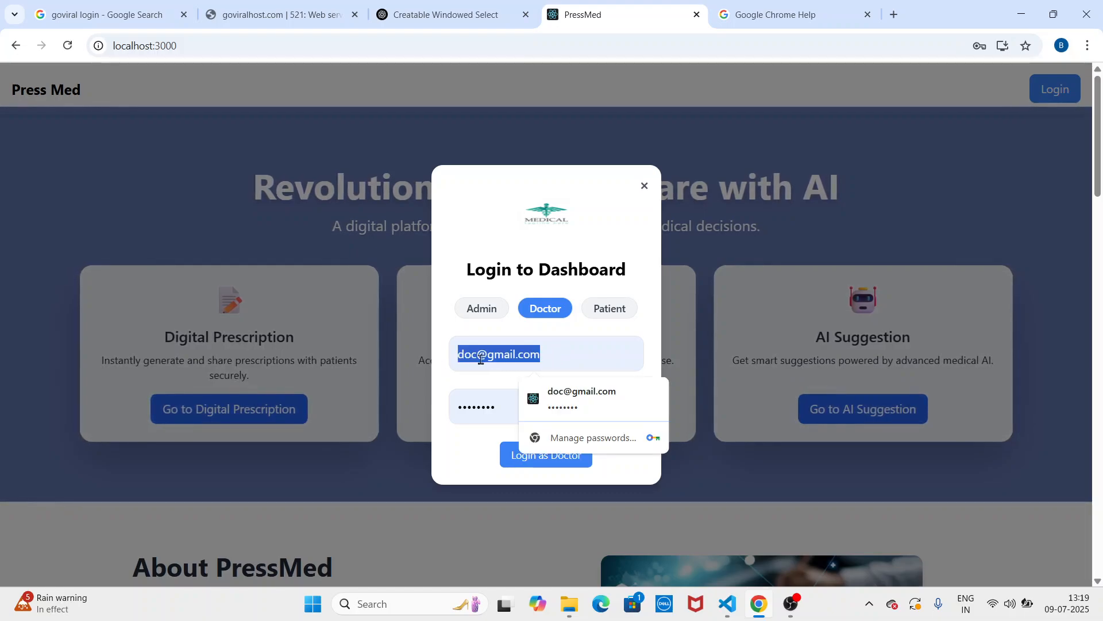
{"action": "left_click", "coordinate": [519, 466]}
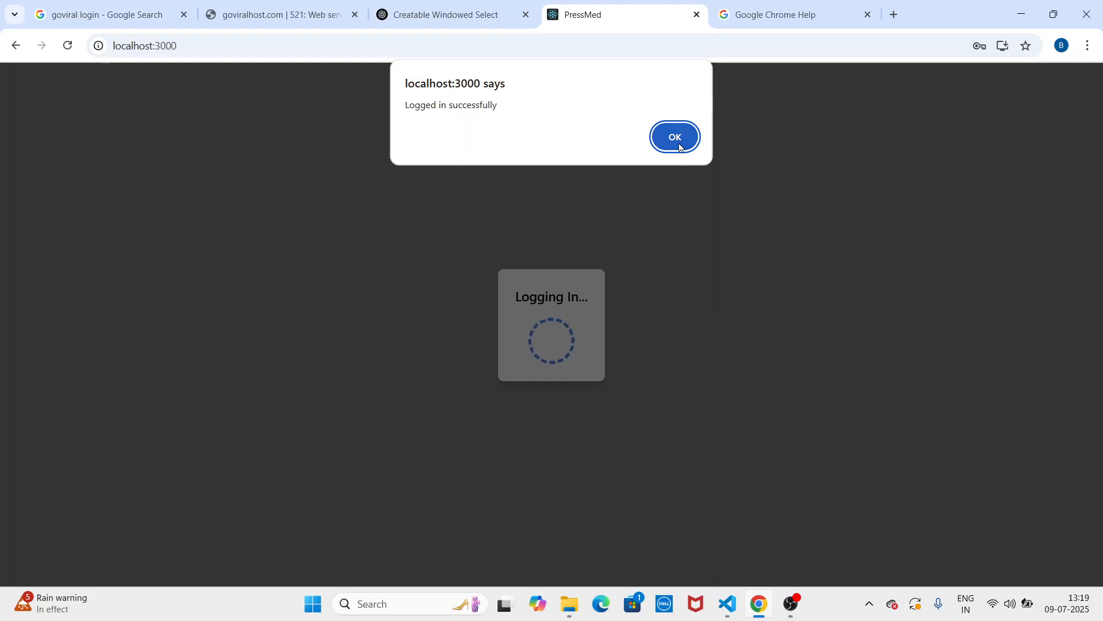
{"action": "left_click", "coordinate": [679, 145]}
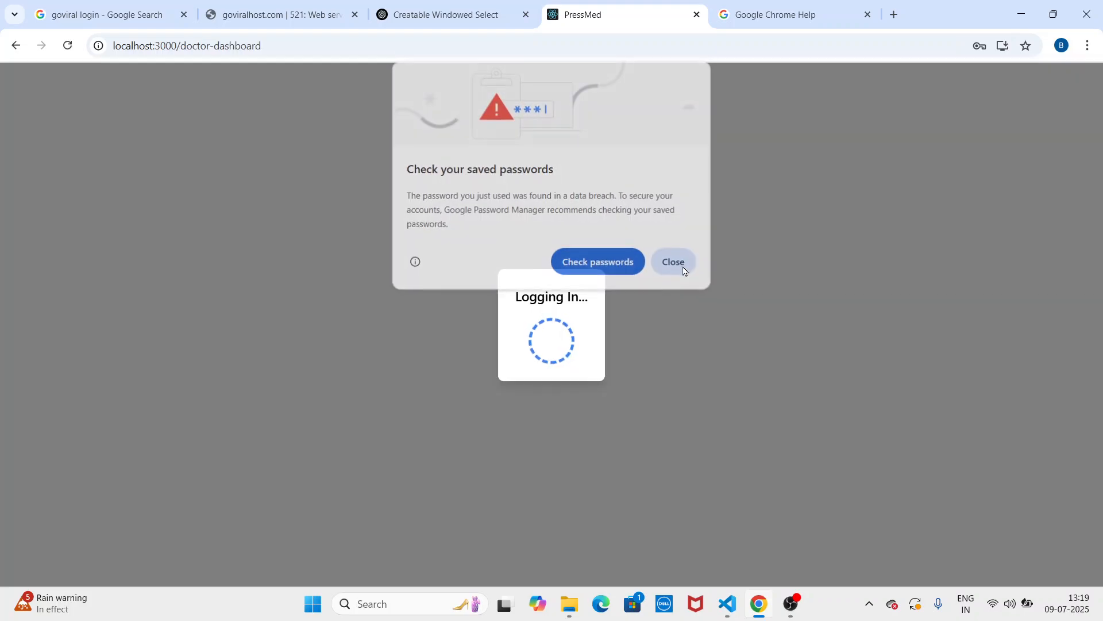
{"action": "left_click", "coordinate": [674, 263]}
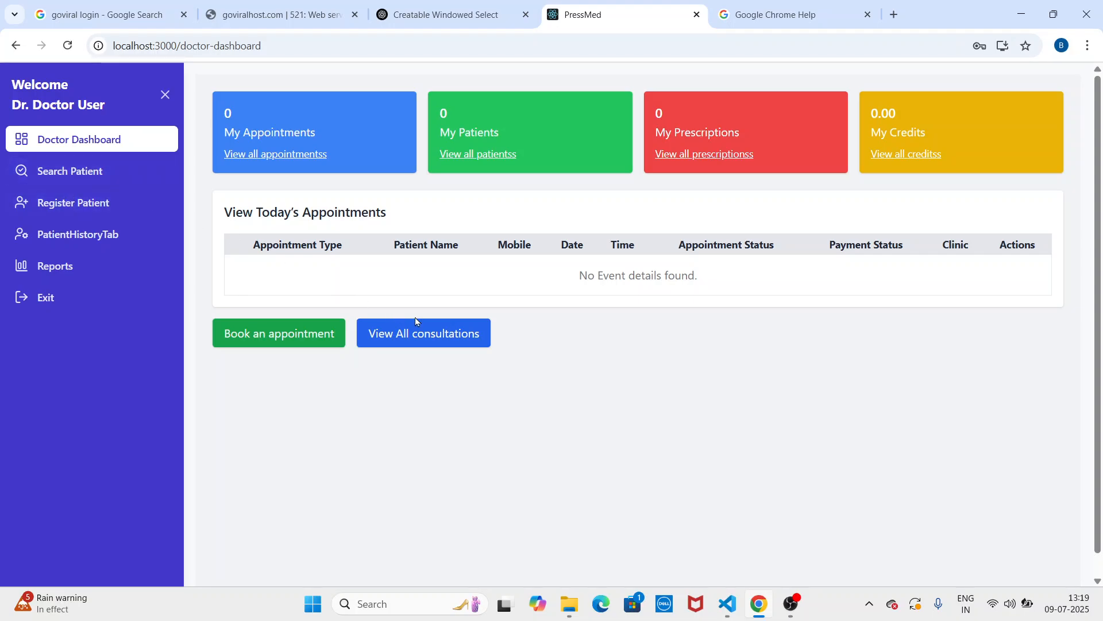
Step: Open the patient search, filter the patient list by the initial A and by S, and clear the filter
{"action": "left_click", "coordinate": [92, 174]}
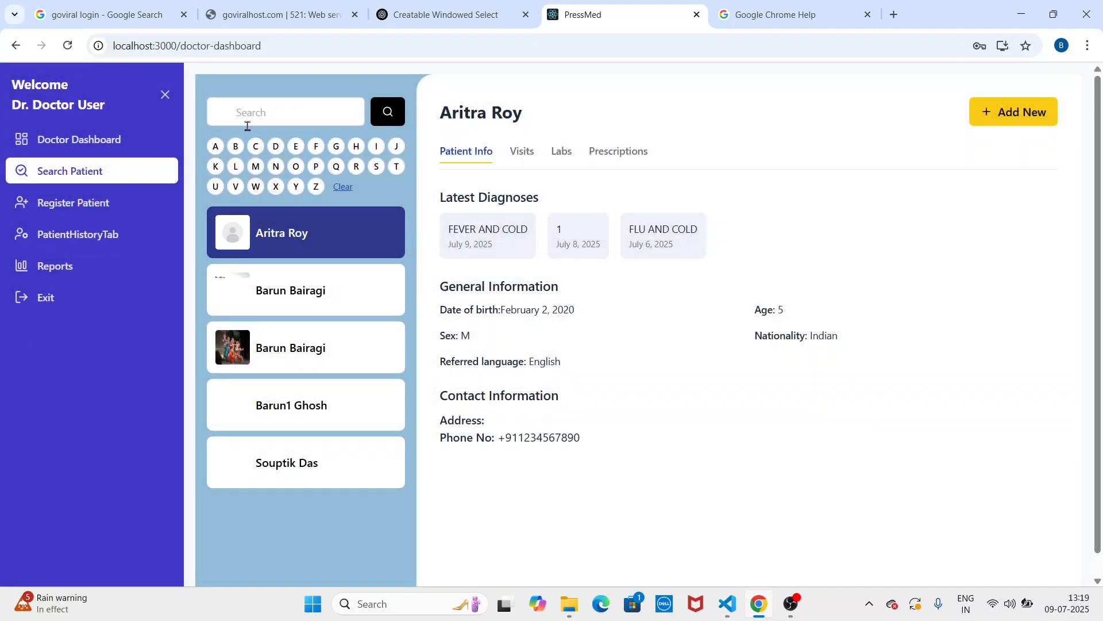
{"action": "left_click", "coordinate": [213, 113]}
{"action": "left_click", "coordinate": [217, 148]}
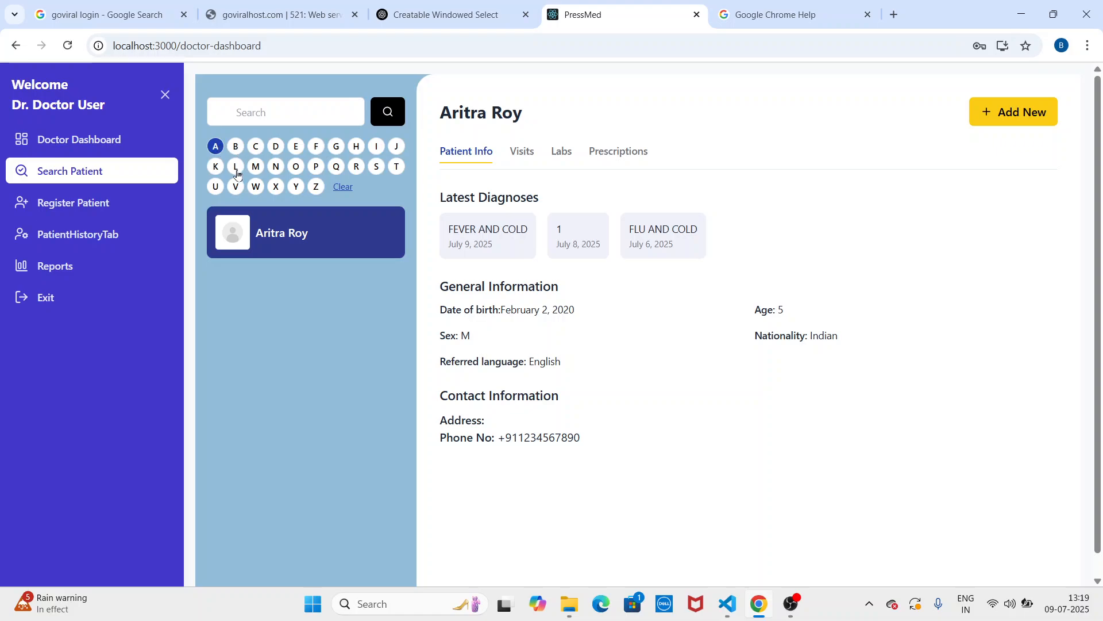
{"action": "left_click", "coordinate": [378, 168]}
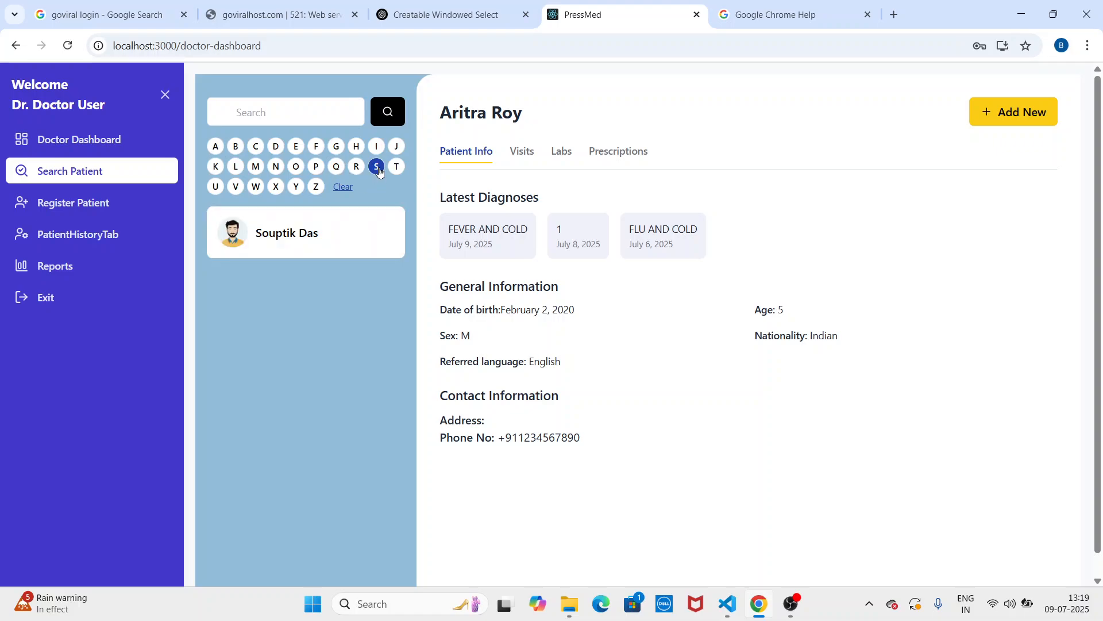
{"action": "left_click", "coordinate": [342, 187]}
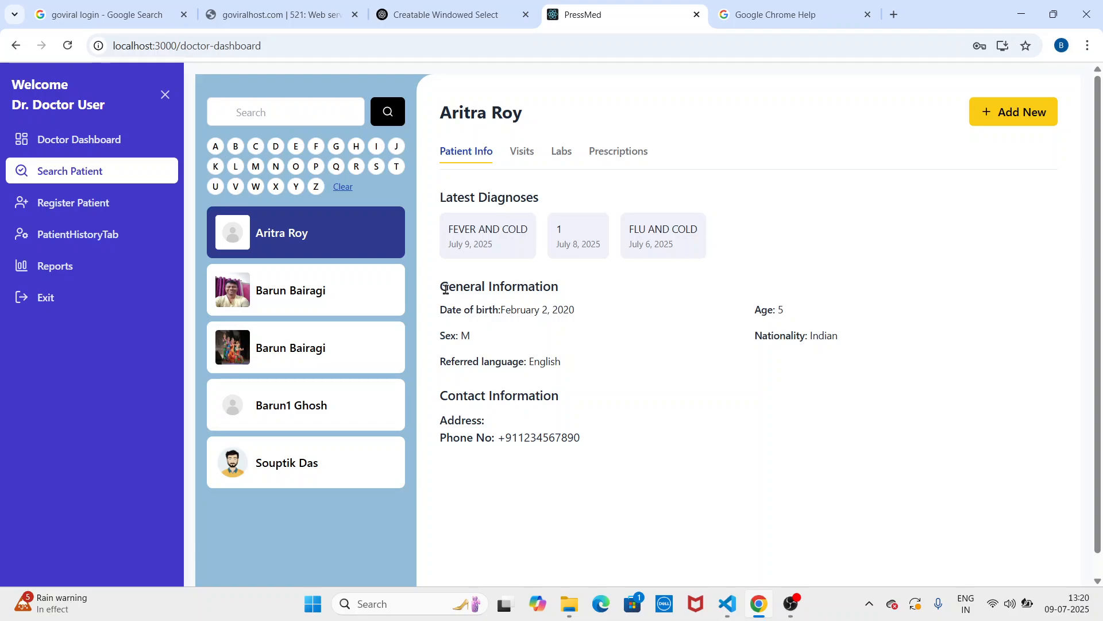
Step: Examine the first patient's general and contact information, visits, lab results and prescriptions, and return to the patient info
{"action": "left_click_drag", "start_coordinate": [448, 286], "coordinate": [578, 424]}
{"action": "left_click", "coordinate": [616, 446]}
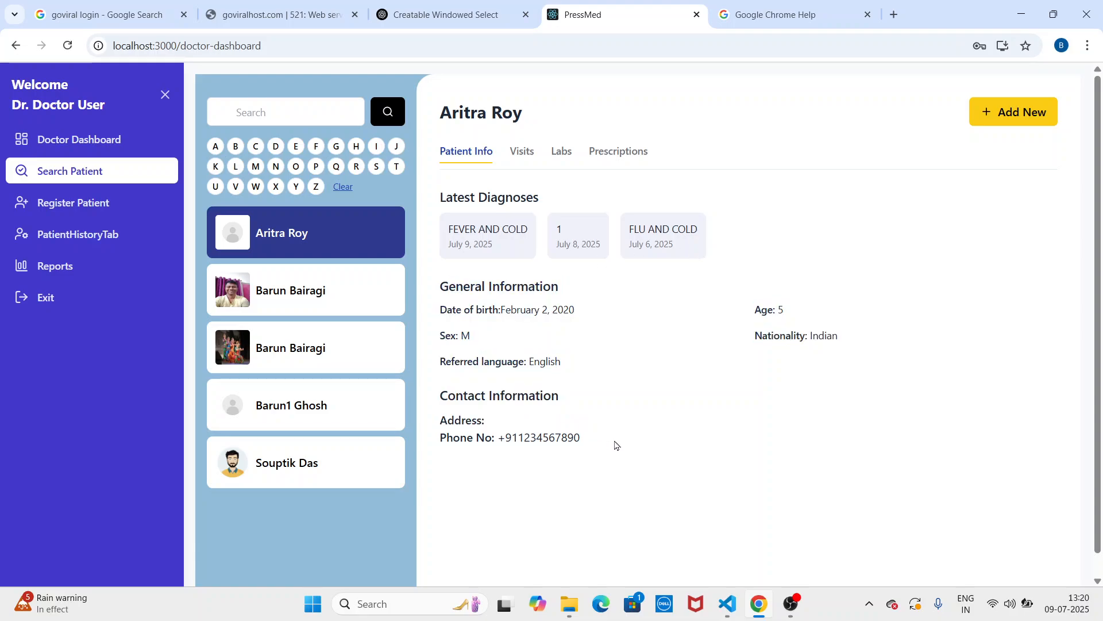
{"action": "left_click", "coordinate": [527, 152]}
{"action": "left_click", "coordinate": [560, 151]}
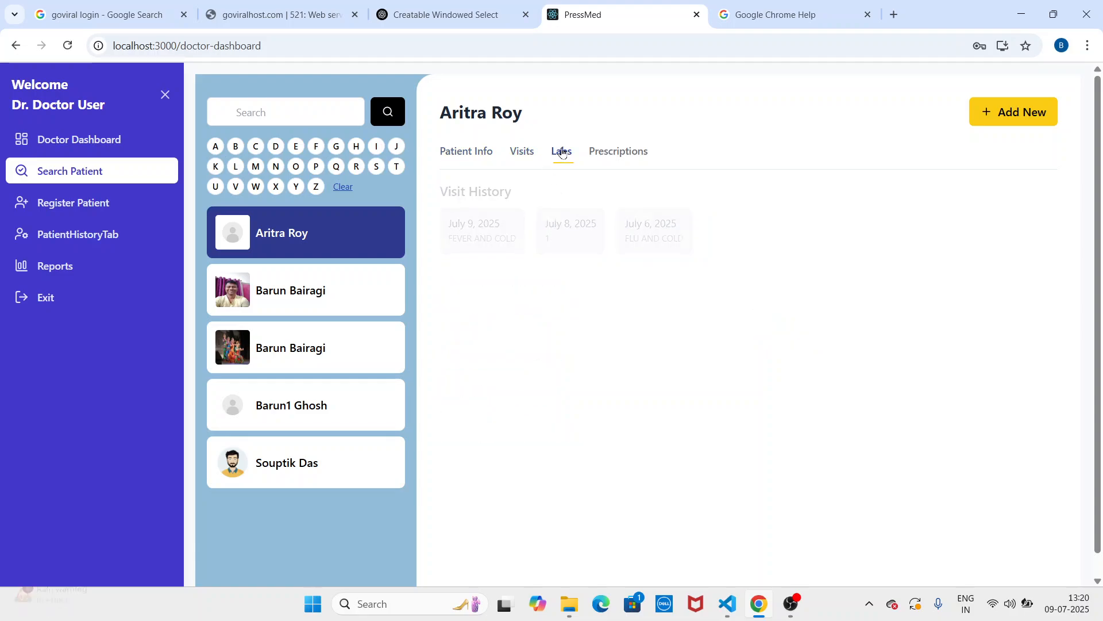
{"action": "scroll", "coordinate": [887, 364], "scroll_direction": "down", "scroll_amount": 1}
{"action": "scroll", "coordinate": [887, 364], "scroll_direction": "up", "scroll_amount": 1}
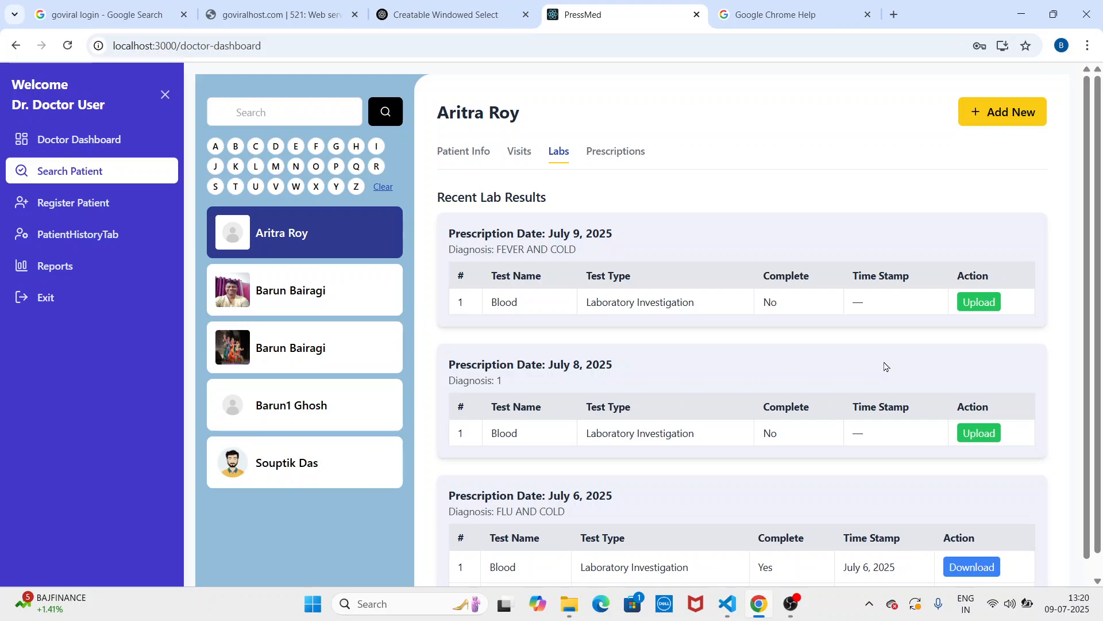
{"action": "scroll", "coordinate": [850, 374], "scroll_direction": "down", "scroll_amount": 1}
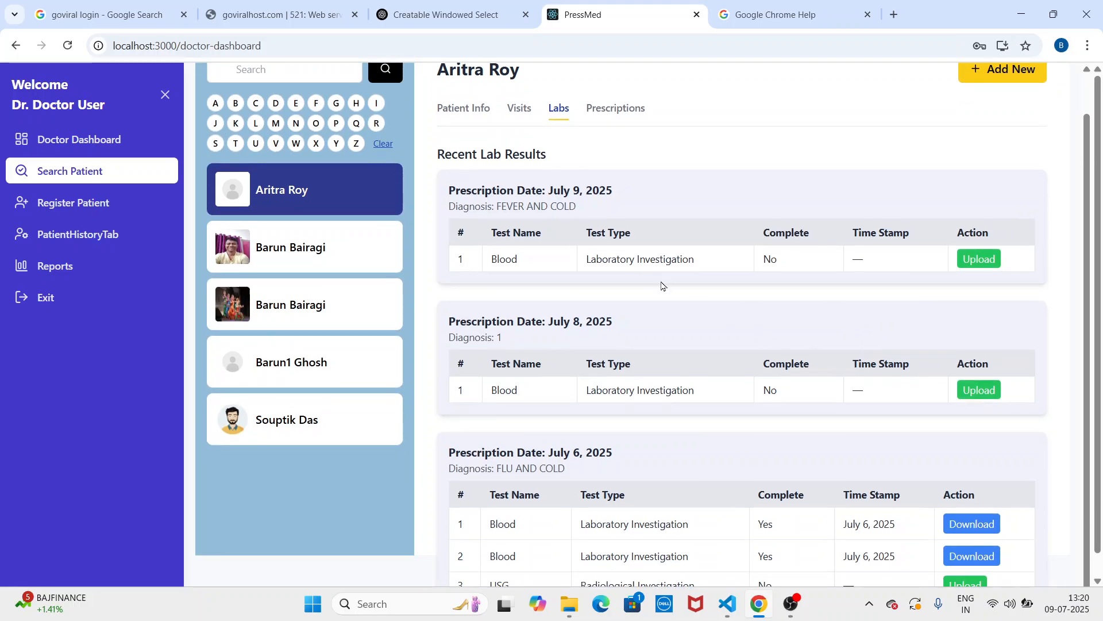
{"action": "left_click", "coordinate": [615, 108]}
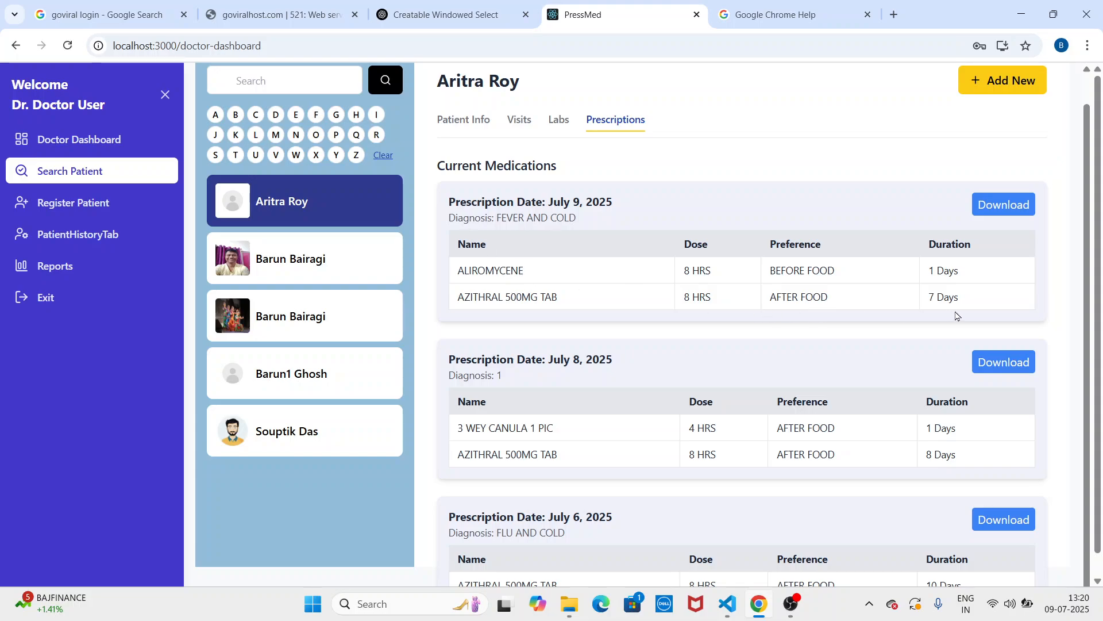
{"action": "left_click", "coordinate": [481, 120]}
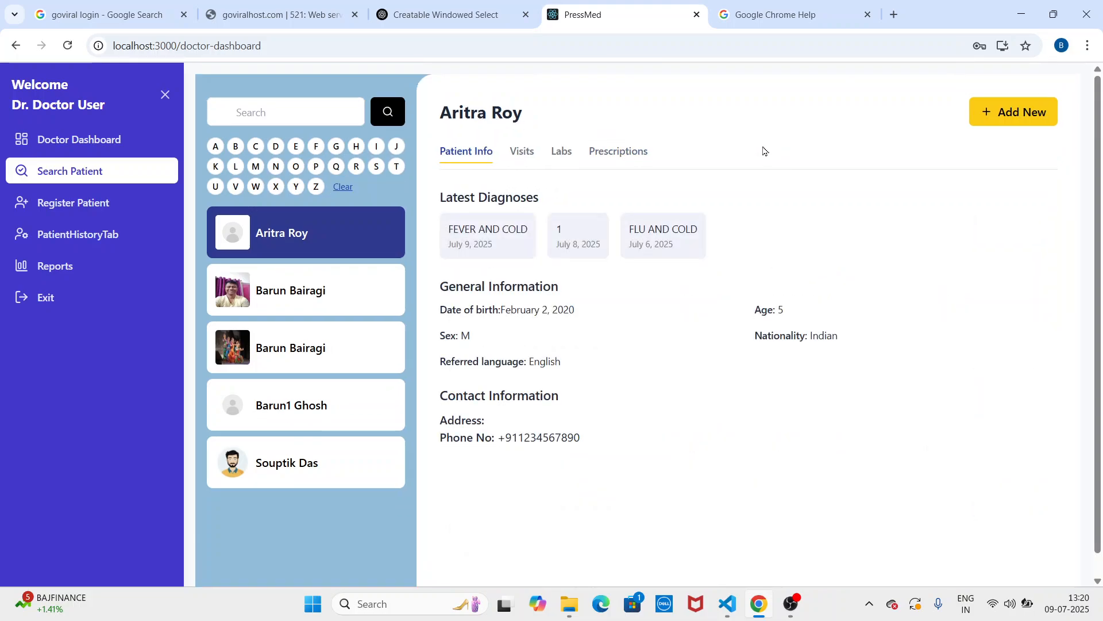
Step: Start a new prescription for the selected patient and look over the patient details and form sections
{"action": "left_click", "coordinate": [1001, 114]}
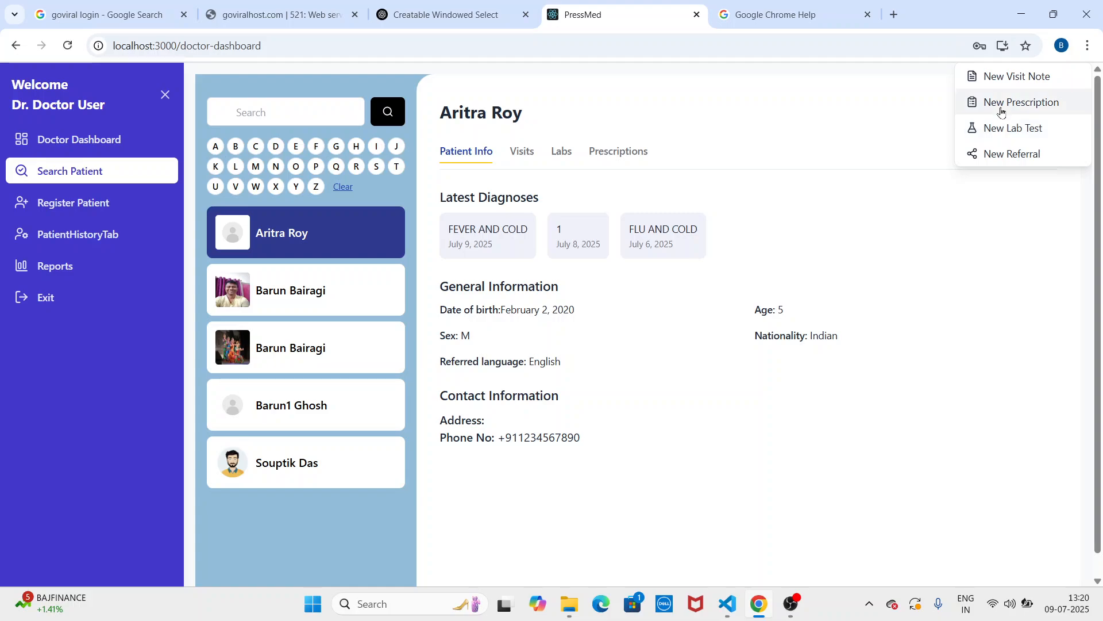
{"action": "left_click", "coordinate": [1000, 103]}
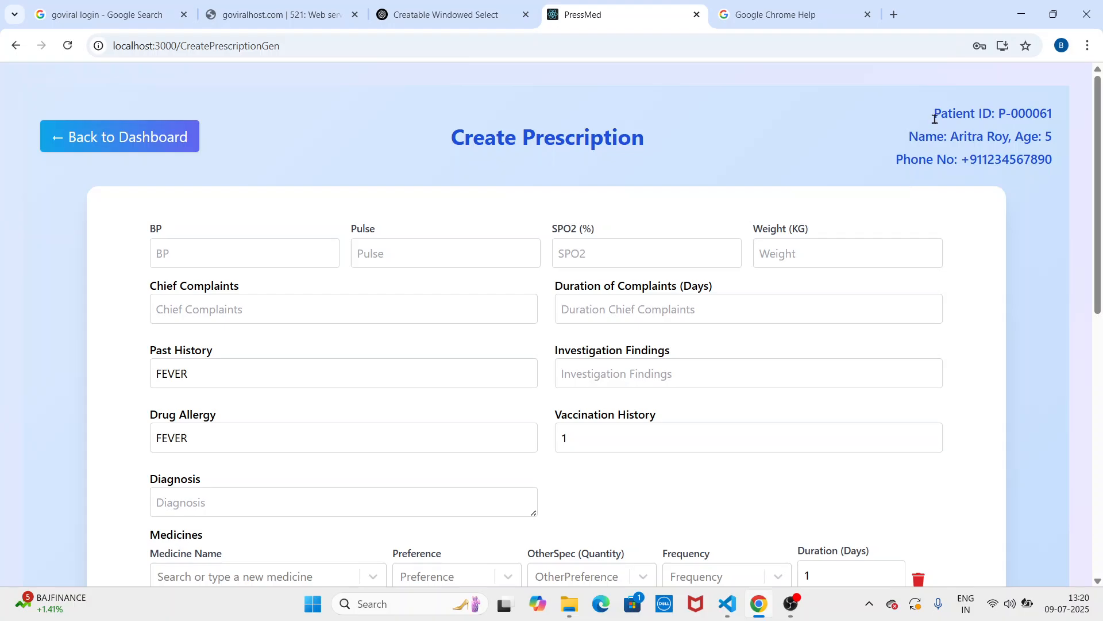
{"action": "left_click_drag", "start_coordinate": [933, 110], "coordinate": [1055, 170]}
{"action": "left_click", "coordinate": [1052, 219]}
{"action": "left_click_drag", "start_coordinate": [665, 147], "coordinate": [464, 148]}
{"action": "scroll", "coordinate": [660, 153], "scroll_direction": "down", "scroll_amount": 4}
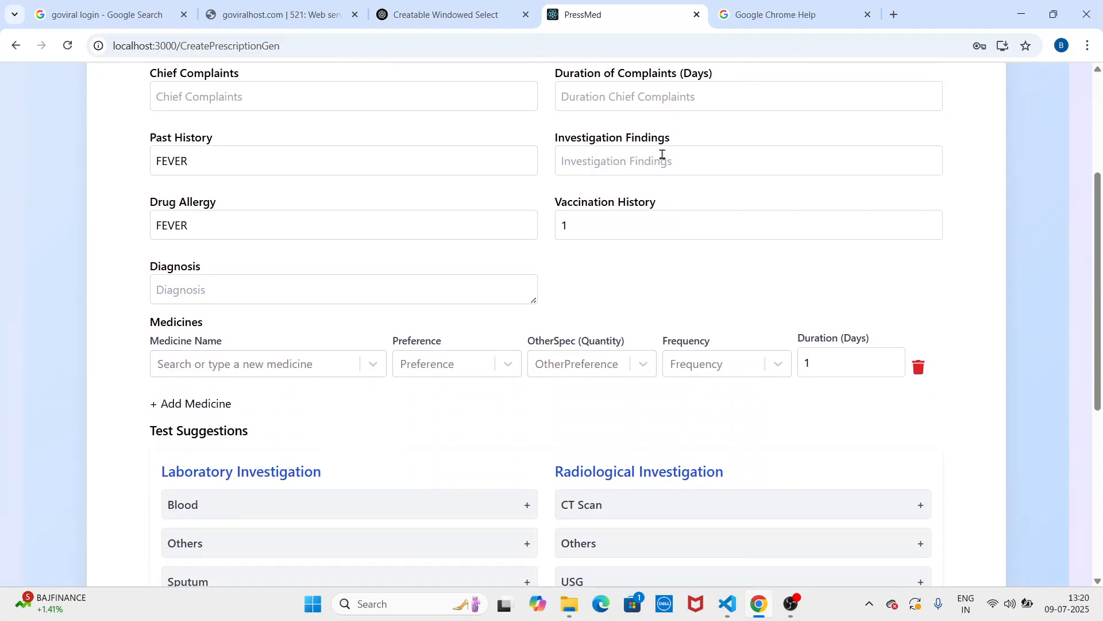
{"action": "scroll", "coordinate": [432, 191], "scroll_direction": "up", "scroll_amount": 3}
{"action": "scroll", "coordinate": [433, 191], "scroll_direction": "up", "scroll_amount": 1}
Step: Enter the patient's vitals: BP 120/80, pulse 98, SPO2 98 % and weight 65 kg
{"action": "left_click", "coordinate": [274, 254]}
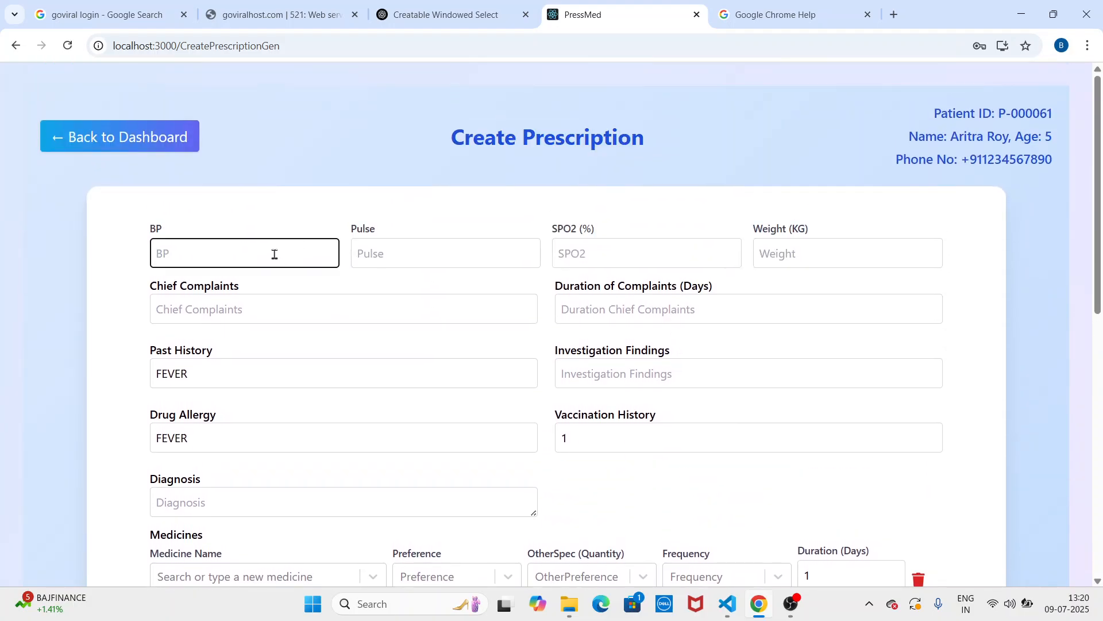
{"action": "type", "text": "120/80"}
{"action": "key", "text": "Tab"}
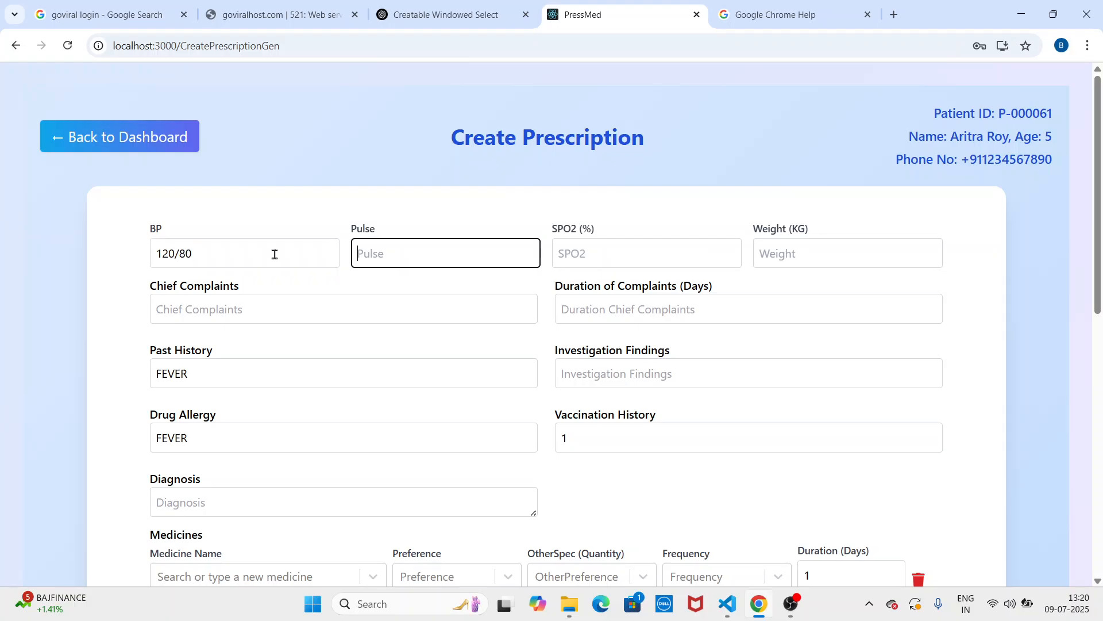
{"action": "type", "text": "98"}
{"action": "key", "text": "Tab"}
{"action": "type", "text": "98"}
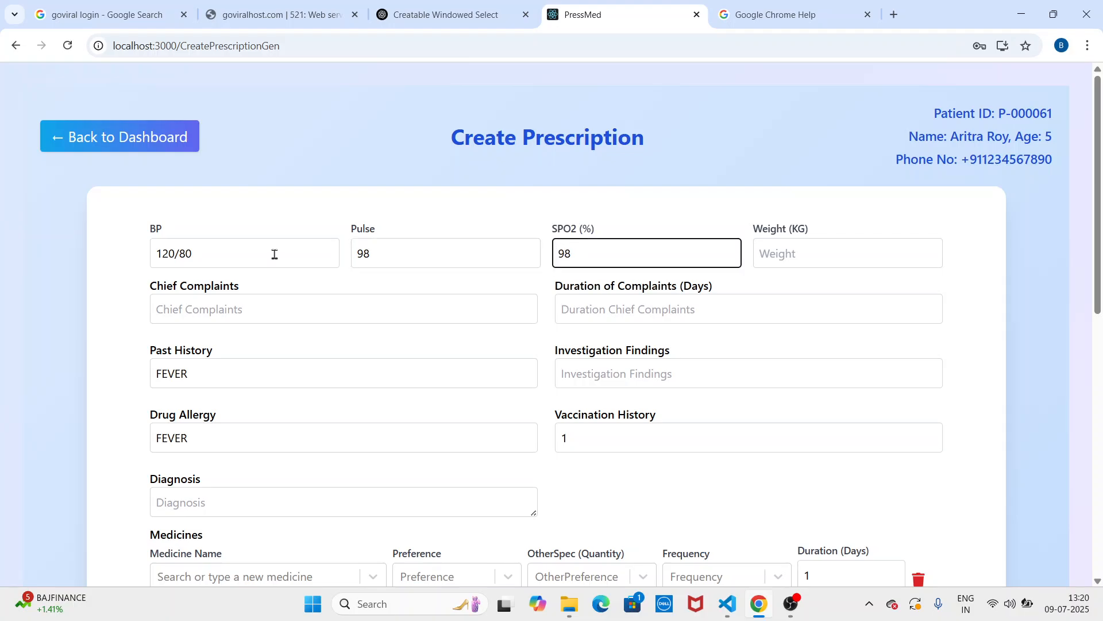
{"action": "key", "text": "Tab"}
{"action": "type", "text": "65"}
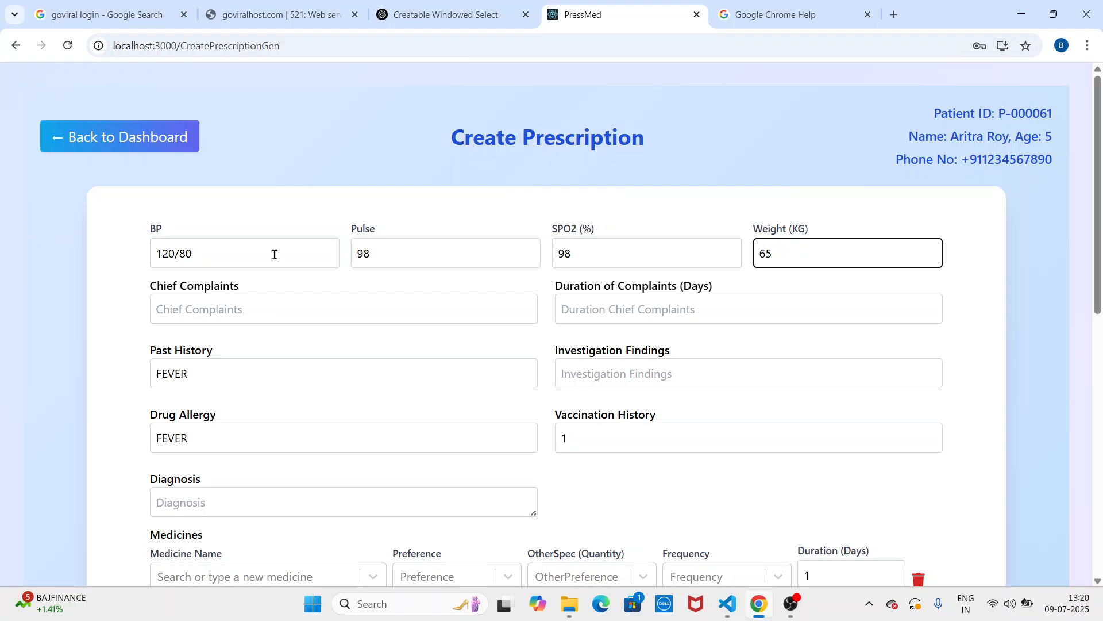
Step: Enter Fever as the chief complaint with a complaint duration of 5 days
{"action": "left_click", "coordinate": [184, 307]}
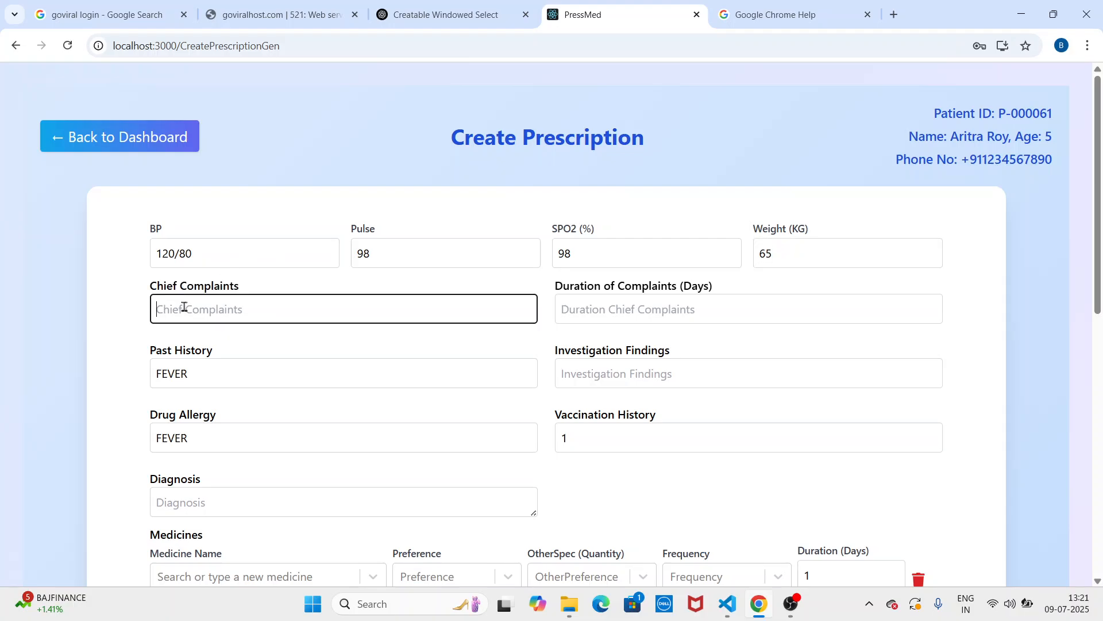
{"action": "type", "text": "Feber"}
{"action": "key", "text": "BackSpace"}
{"action": "key", "text": "BackSpace"}
{"action": "key", "text": "BackSpace"}
{"action": "type", "text": "ver"}
{"action": "key", "text": "Tab"}
{"action": "type", "text": "10"}
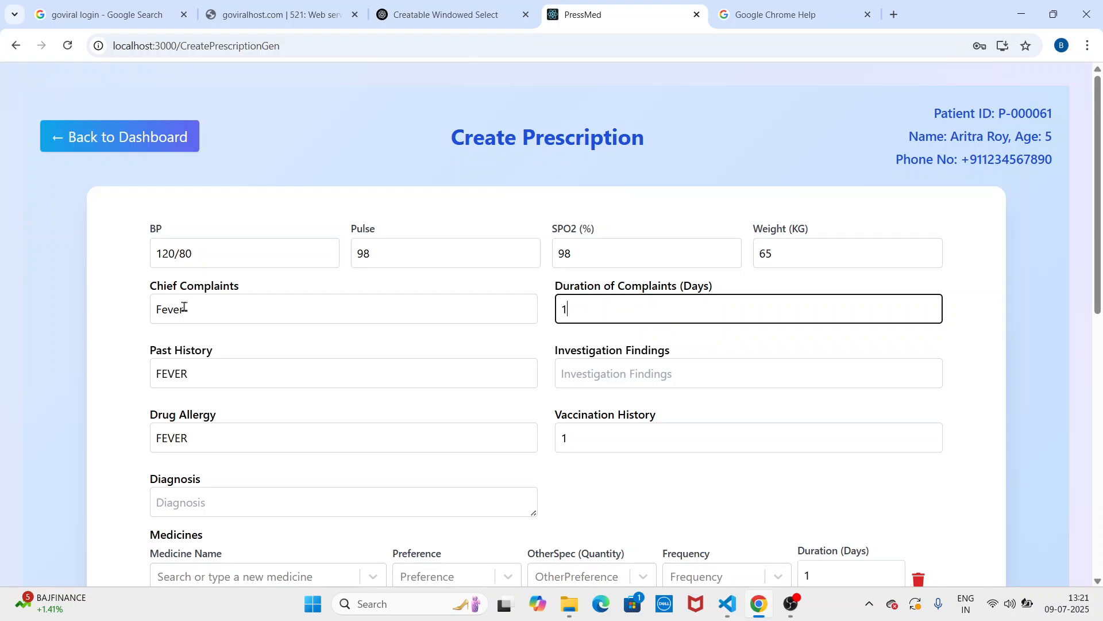
{"action": "key", "text": "BackSpace"}
{"action": "key", "text": "BackSpace"}
{"action": "type", "text": "5"}
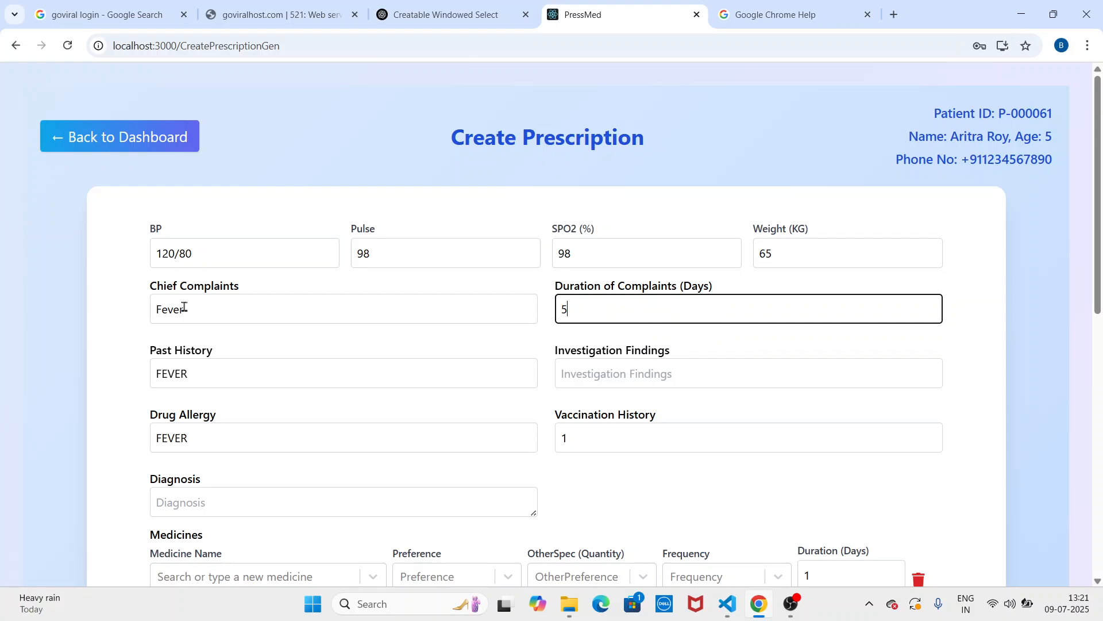
{"action": "key", "text": "Tab"}
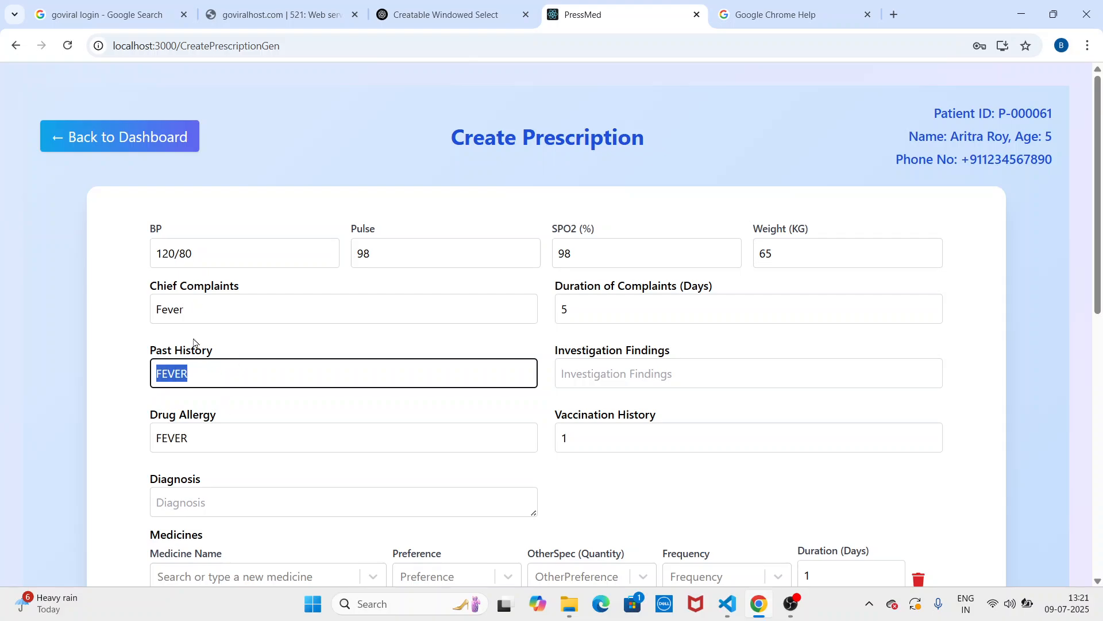
Step: Enter NA as the investigation findings
{"action": "left_click", "coordinate": [206, 378]}
{"action": "left_click", "coordinate": [609, 386]}
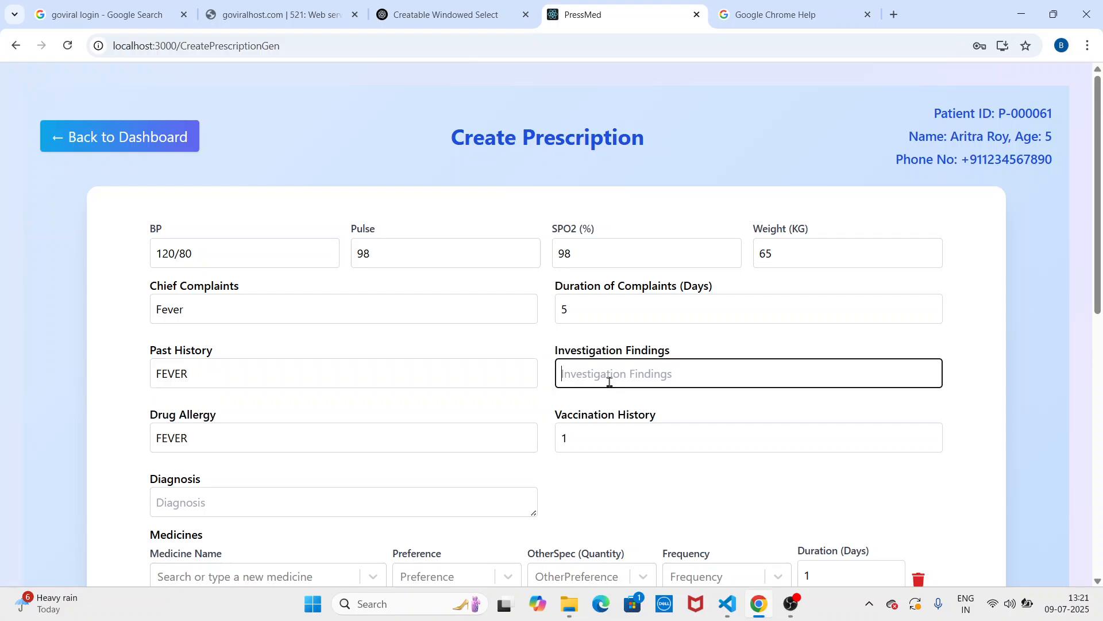
{"action": "type", "text": "NA"}
Step: Set the drug allergy to CETZIN and the vaccination history to COVID 19
{"action": "scroll", "coordinate": [583, 374], "scroll_direction": "down", "scroll_amount": 1}
{"action": "left_click", "coordinate": [486, 374]}
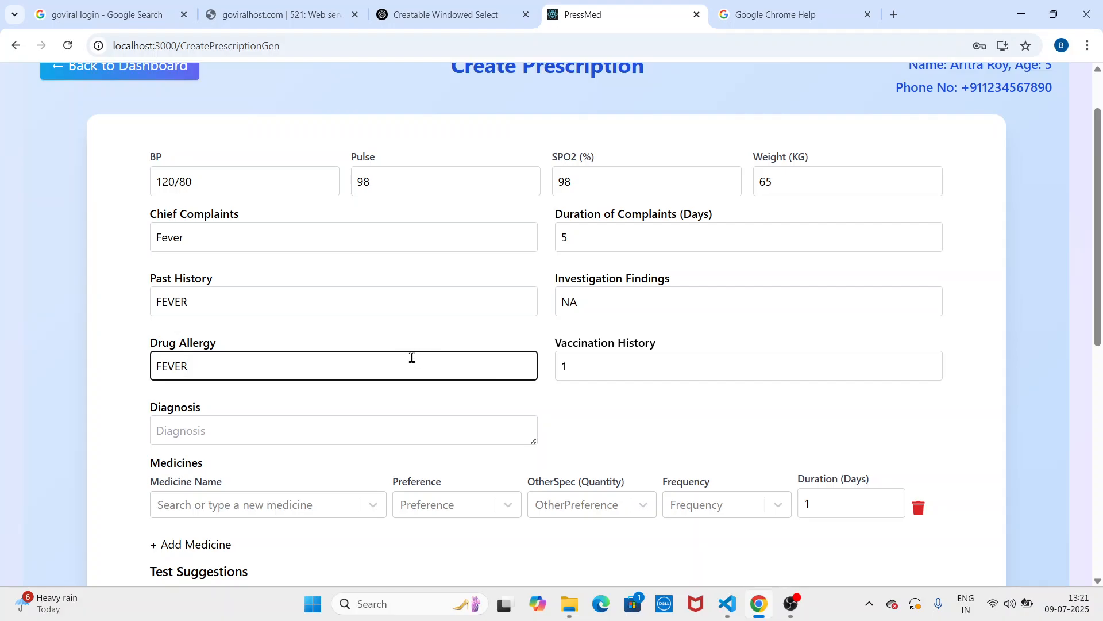
{"action": "double_click", "coordinate": [149, 367]}
{"action": "type", "text": "CETZIN"}
{"action": "left_click_drag", "start_coordinate": [600, 371], "coordinate": [559, 365]}
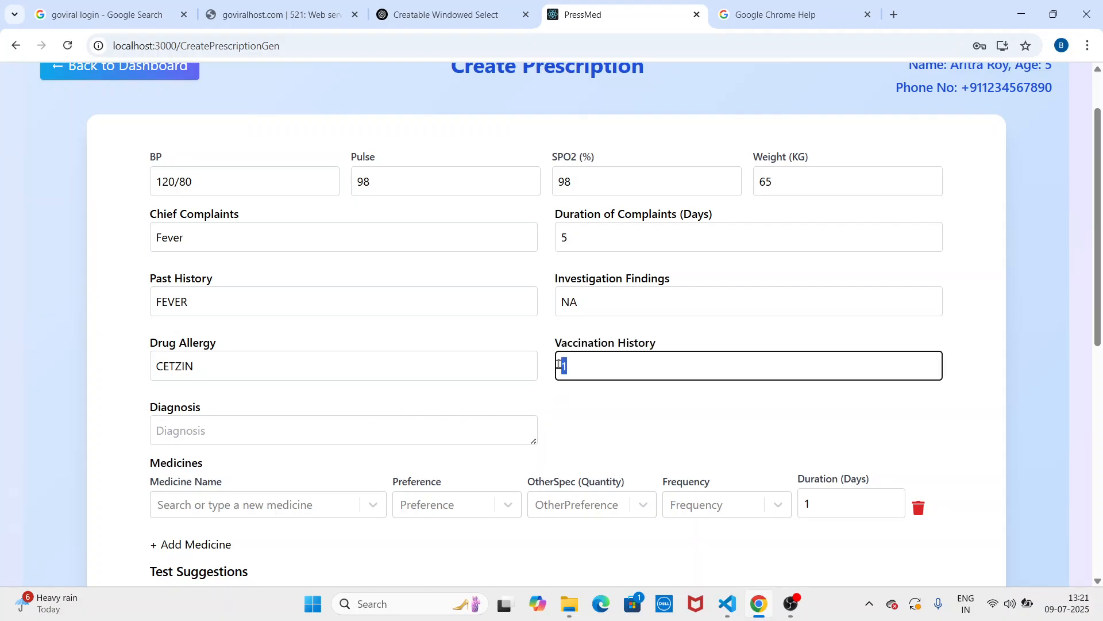
{"action": "type", "text": "COVID 19"}
Step: Enter Flu as the diagnosis
{"action": "scroll", "coordinate": [519, 457], "scroll_direction": "down", "scroll_amount": 1}
{"action": "left_click", "coordinate": [477, 358]}
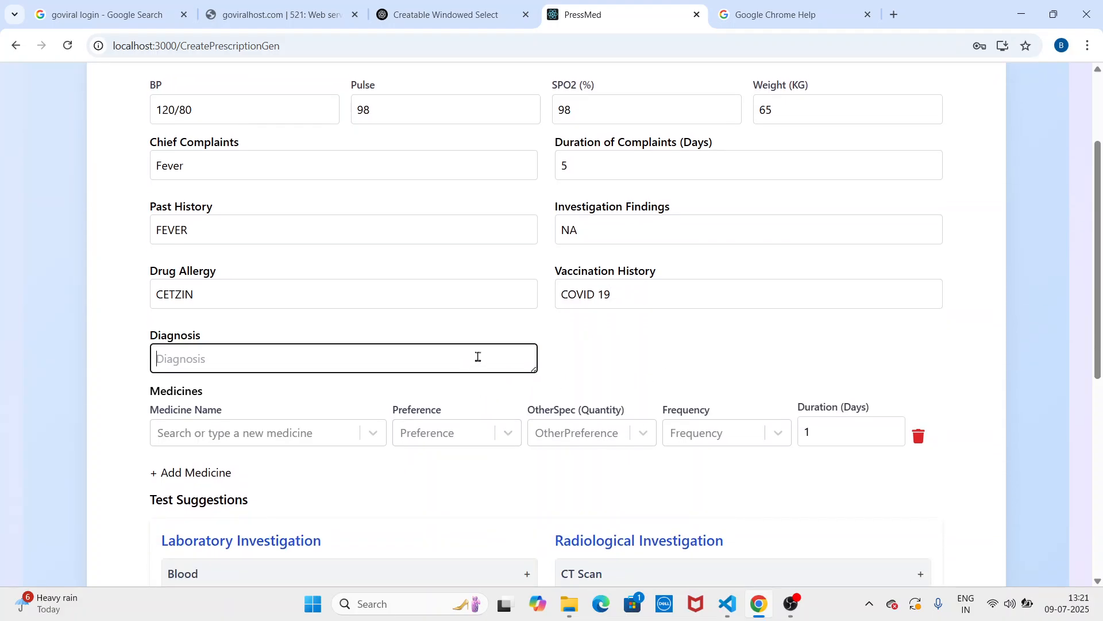
{"action": "type", "text": "Fkue"}
{"action": "key", "text": "BackSpace"}
{"action": "key", "text": "BackSpace"}
{"action": "key", "text": "BackSpace"}
{"action": "type", "text": "le"}
{"action": "scroll", "coordinate": [480, 358], "scroll_direction": "down", "scroll_amount": 1}
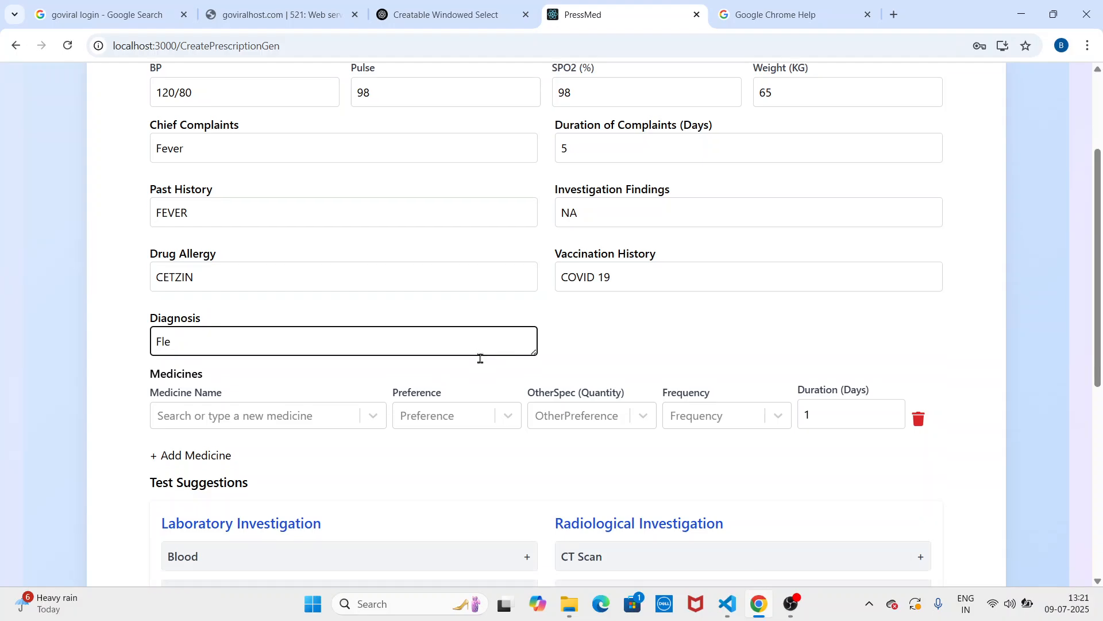
{"action": "scroll", "coordinate": [480, 358], "scroll_direction": "down", "scroll_amount": 1}
{"action": "key", "text": "BackSpace"}
{"action": "type", "text": "u"}
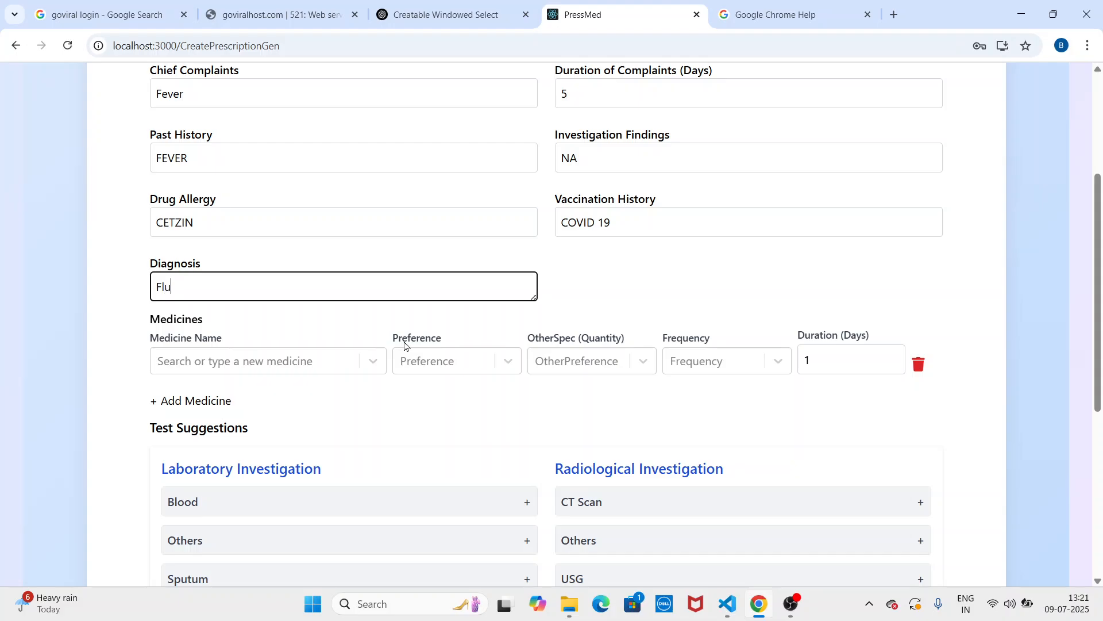
Step: Search for Azith in the first medicine entry and choose AZITHRAL 500MG TAB
{"action": "scroll", "coordinate": [396, 354], "scroll_direction": "down", "scroll_amount": 1}
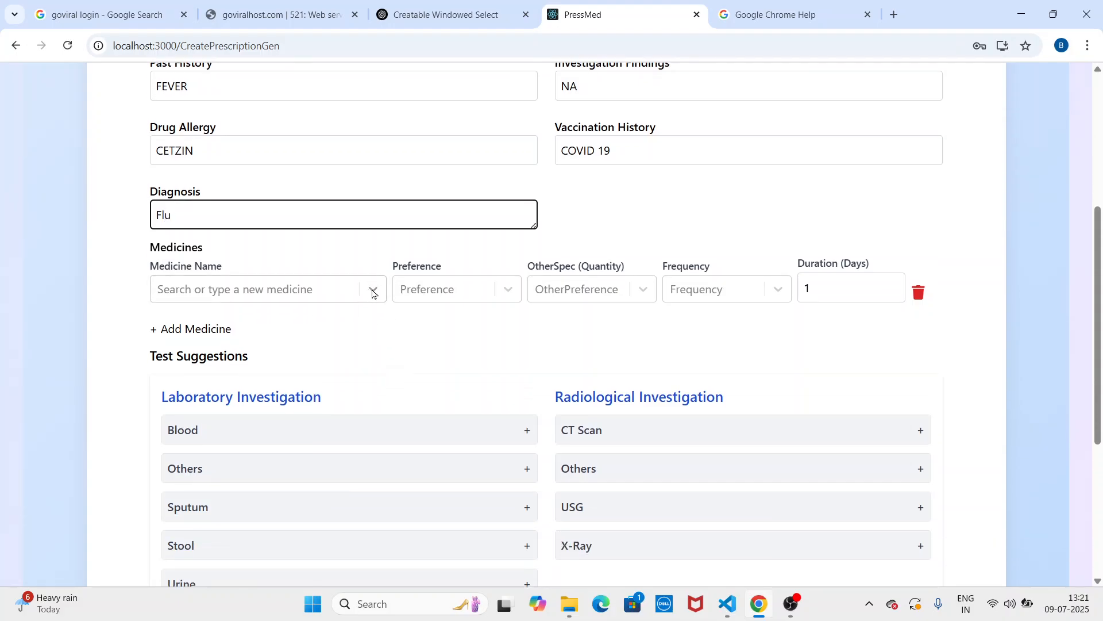
{"action": "left_click", "coordinate": [374, 291]}
{"action": "type", "text": "A"}
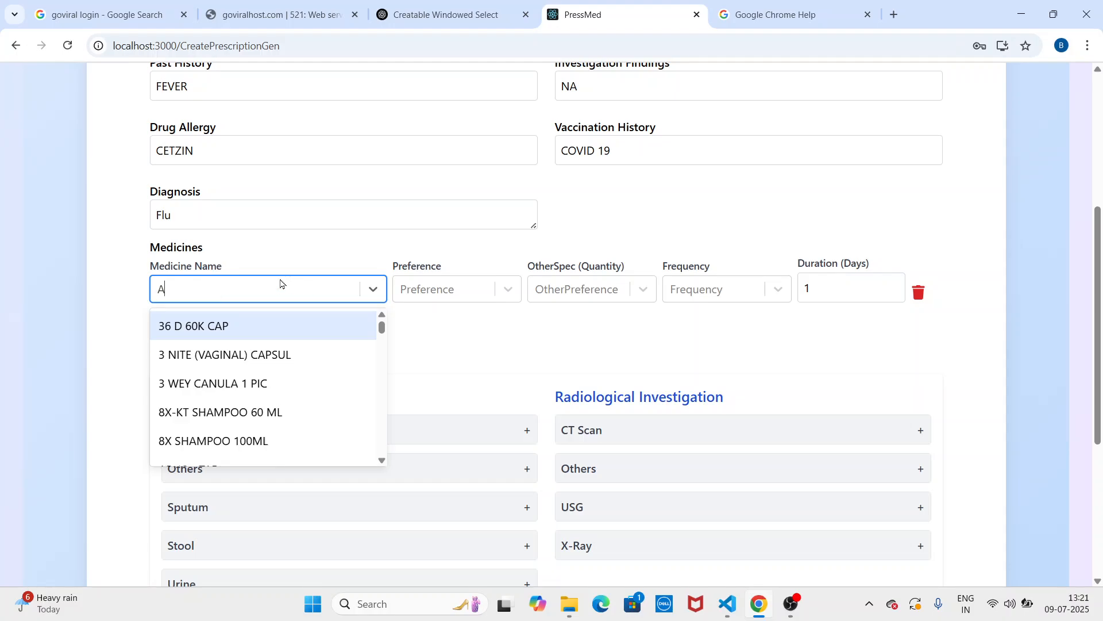
{"action": "type", "text": "z"}
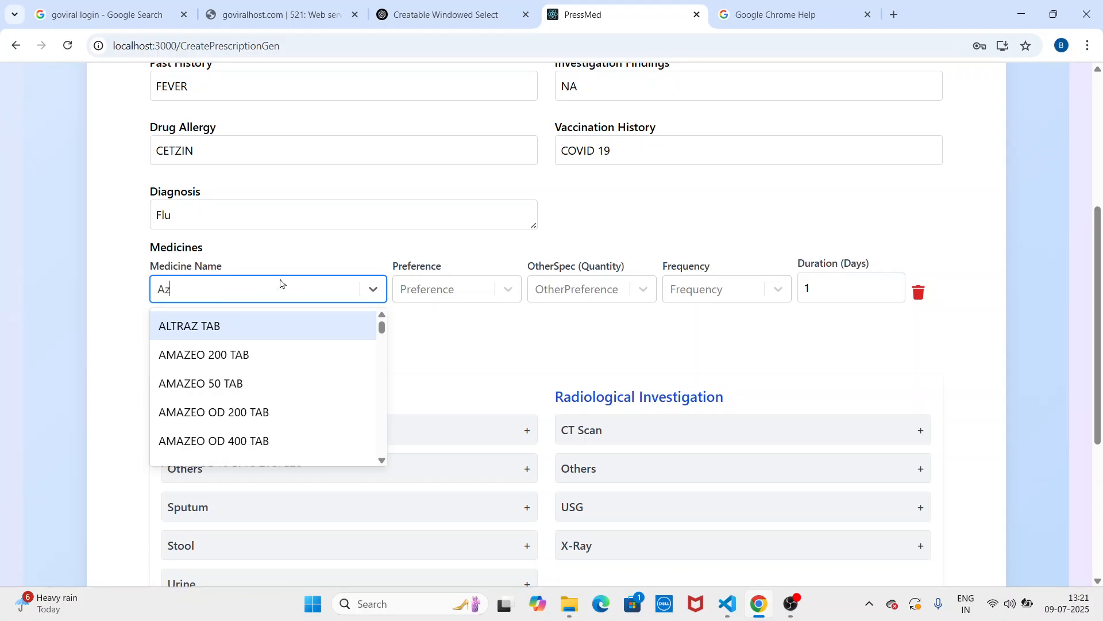
{"action": "type", "text": "i"}
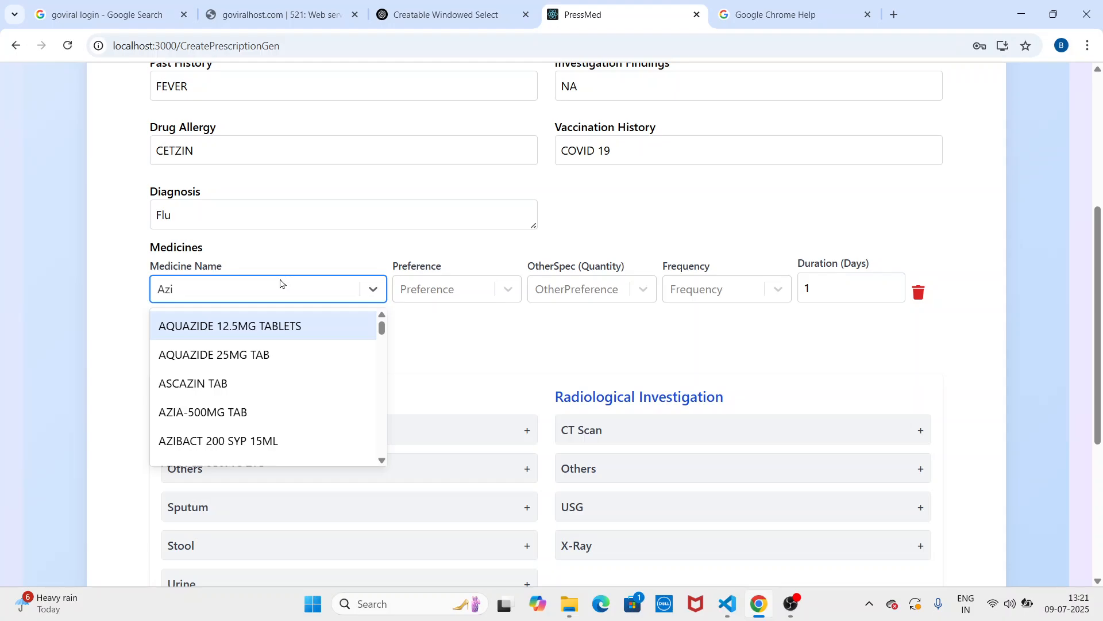
{"action": "type", "text": "th"}
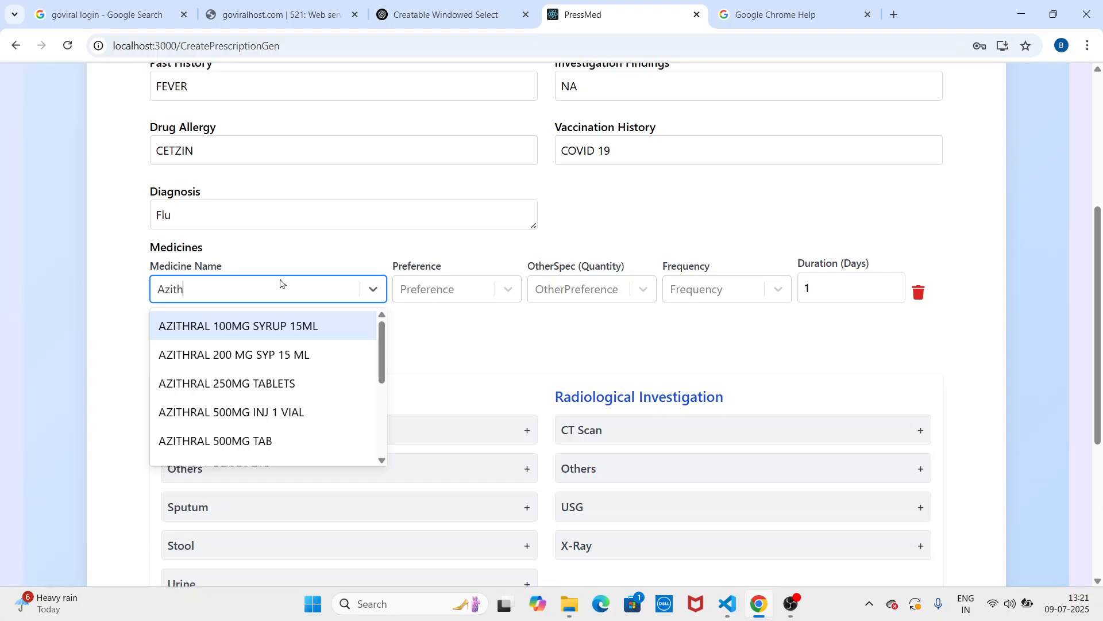
{"action": "left_click", "coordinate": [270, 438]}
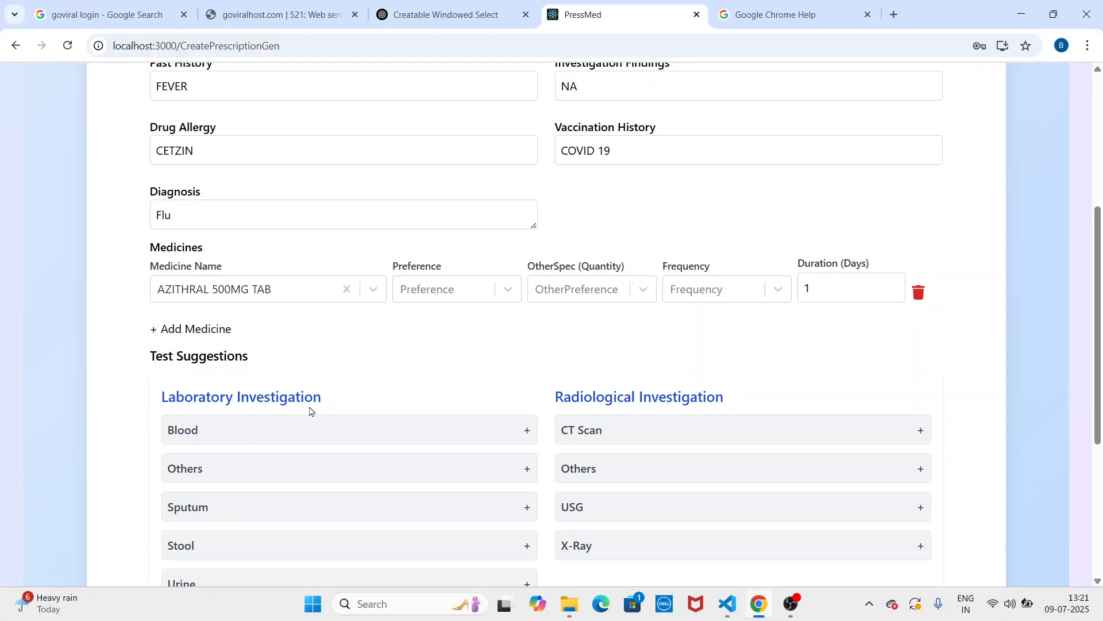
Step: Set the AZITHRAL 500MG TAB dosing to after food, quantity 1, every 8 Hrs, for 7 days
{"action": "left_click", "coordinate": [431, 294]}
{"action": "left_click", "coordinate": [440, 351]}
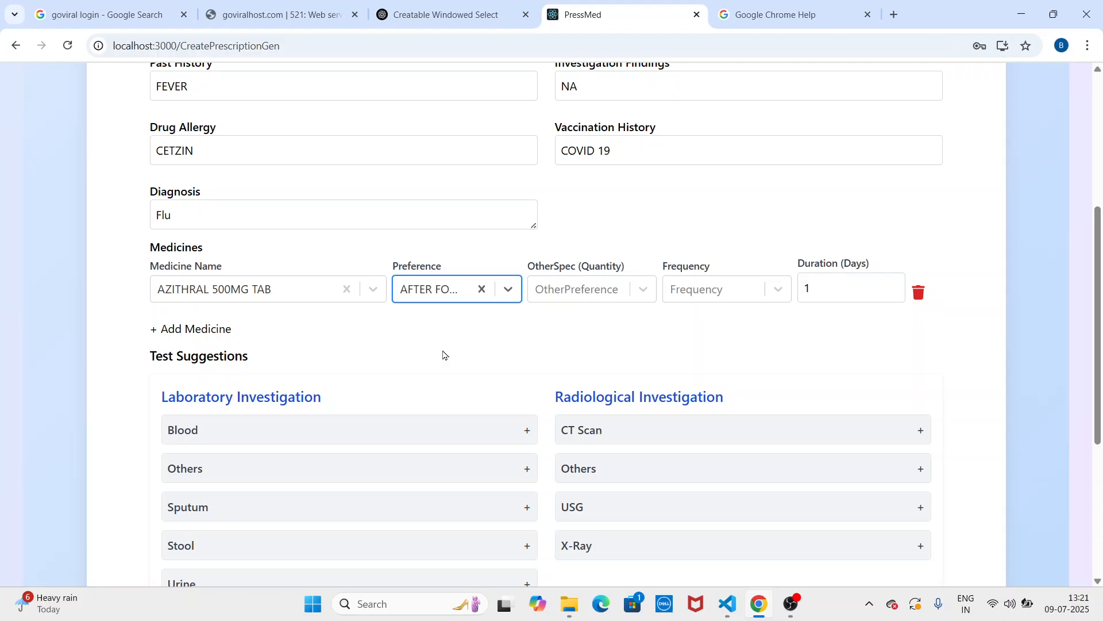
{"action": "left_click", "coordinate": [555, 294]}
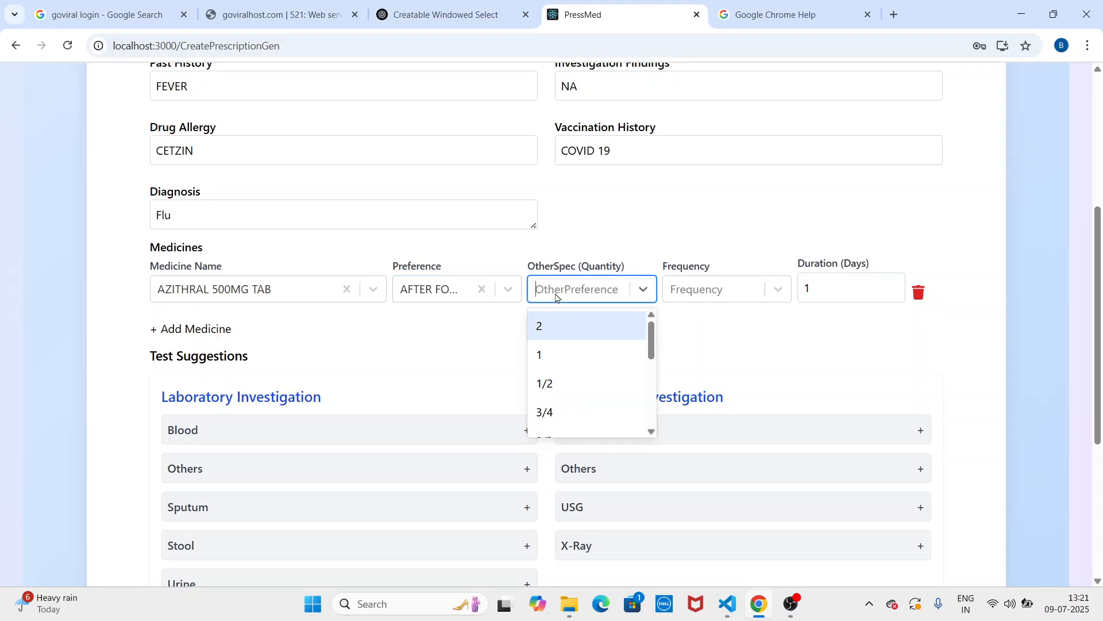
{"action": "left_click", "coordinate": [563, 356]}
{"action": "left_click", "coordinate": [706, 294]}
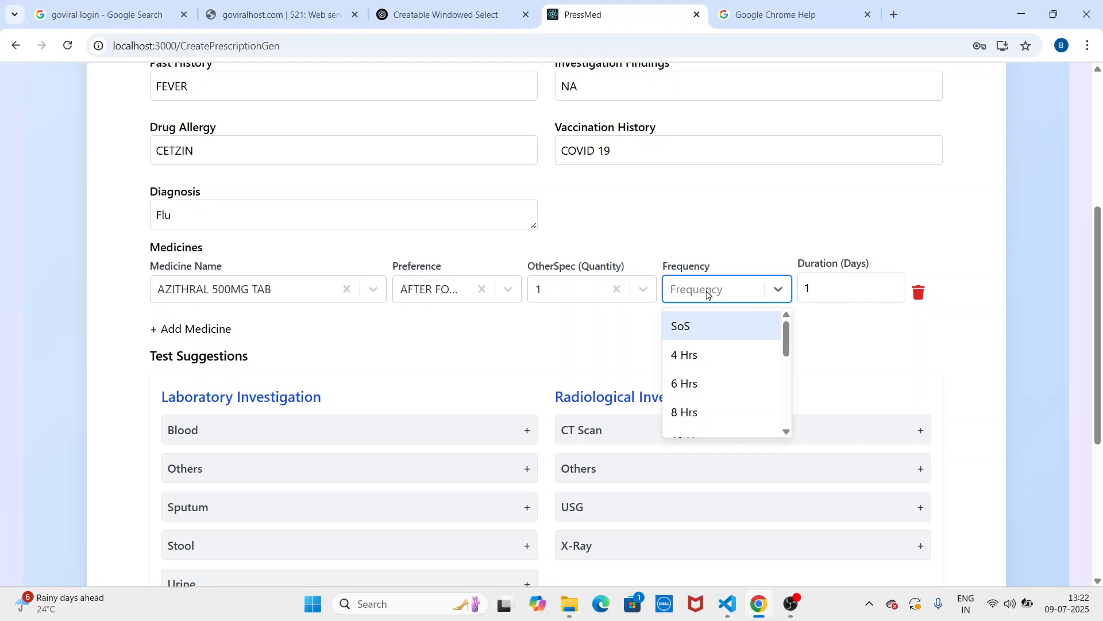
{"action": "left_click", "coordinate": [714, 408]}
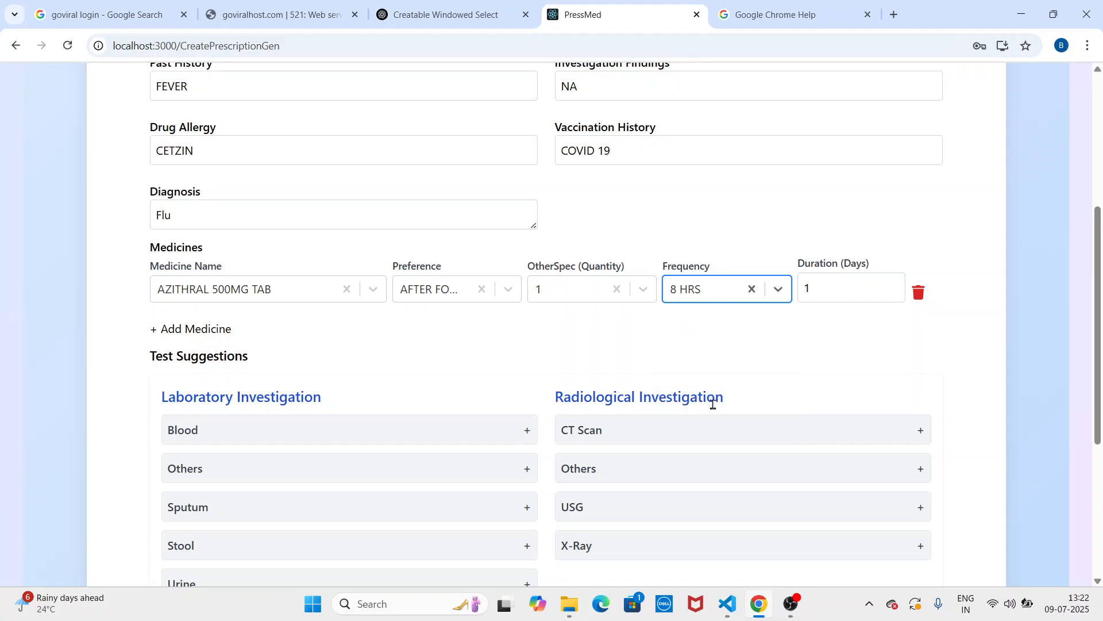
{"action": "left_click", "coordinate": [851, 282]}
{"action": "left_click_drag", "start_coordinate": [851, 282], "coordinate": [800, 290]}
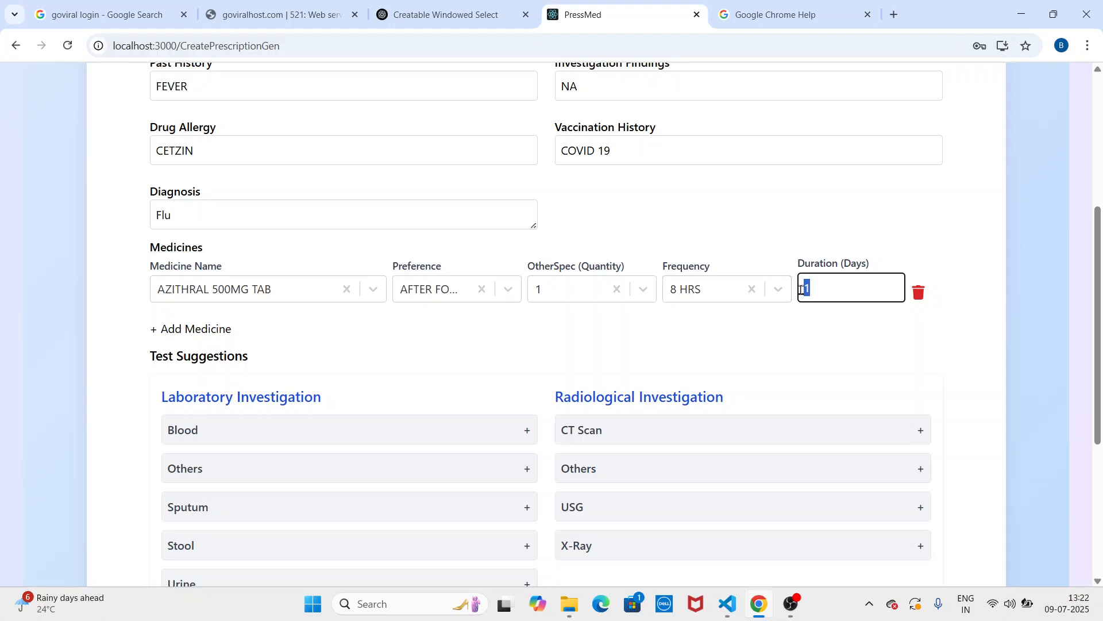
{"action": "type", "text": "7"}
Step: Add a second medicine to the prescription and choose XYZAL 10 TAB
{"action": "left_click", "coordinate": [191, 328]}
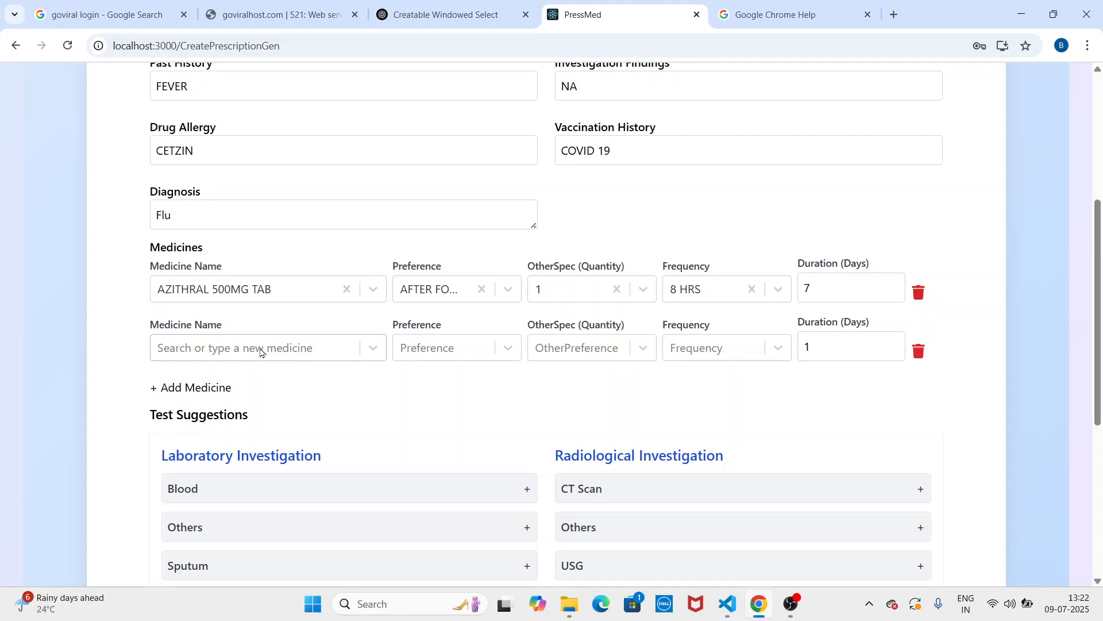
{"action": "left_click", "coordinate": [260, 350]}
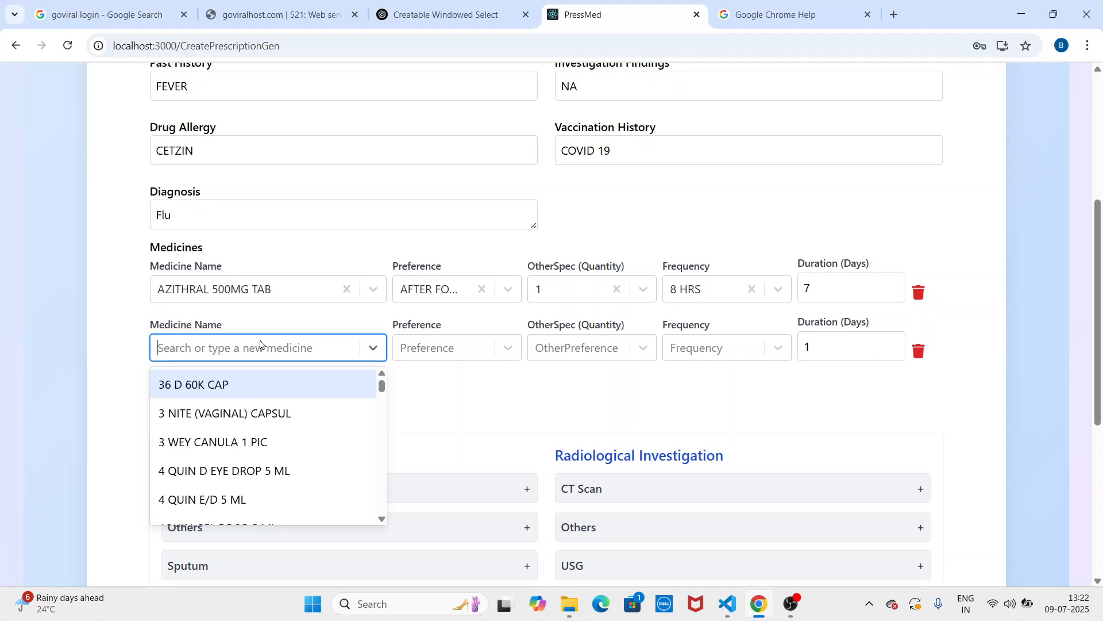
{"action": "type", "text": "XYZ"}
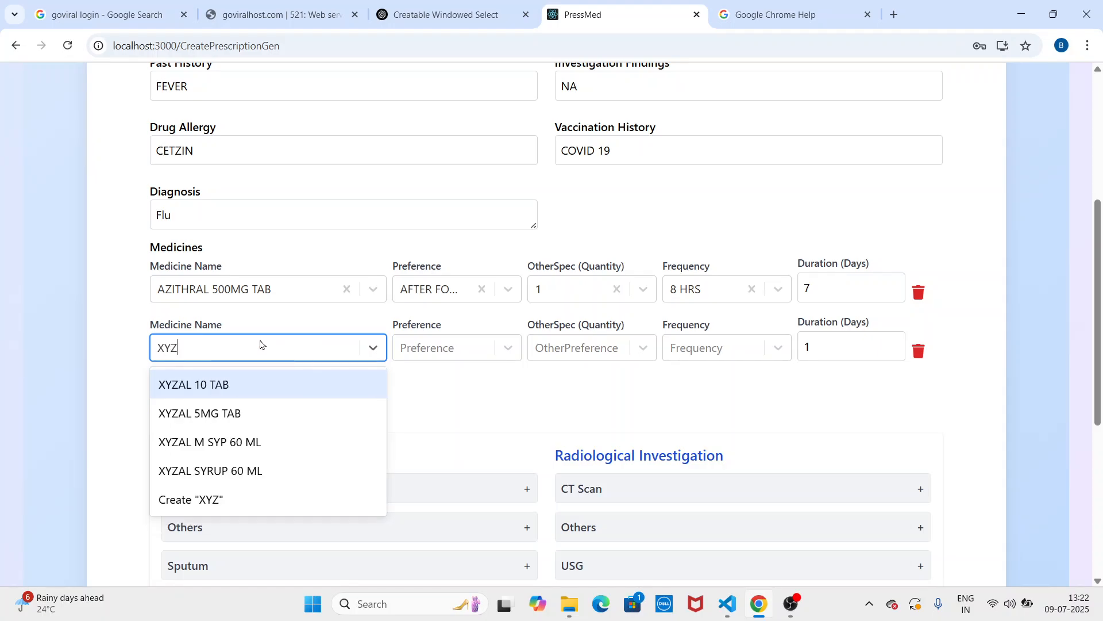
{"action": "key", "text": "Return"}
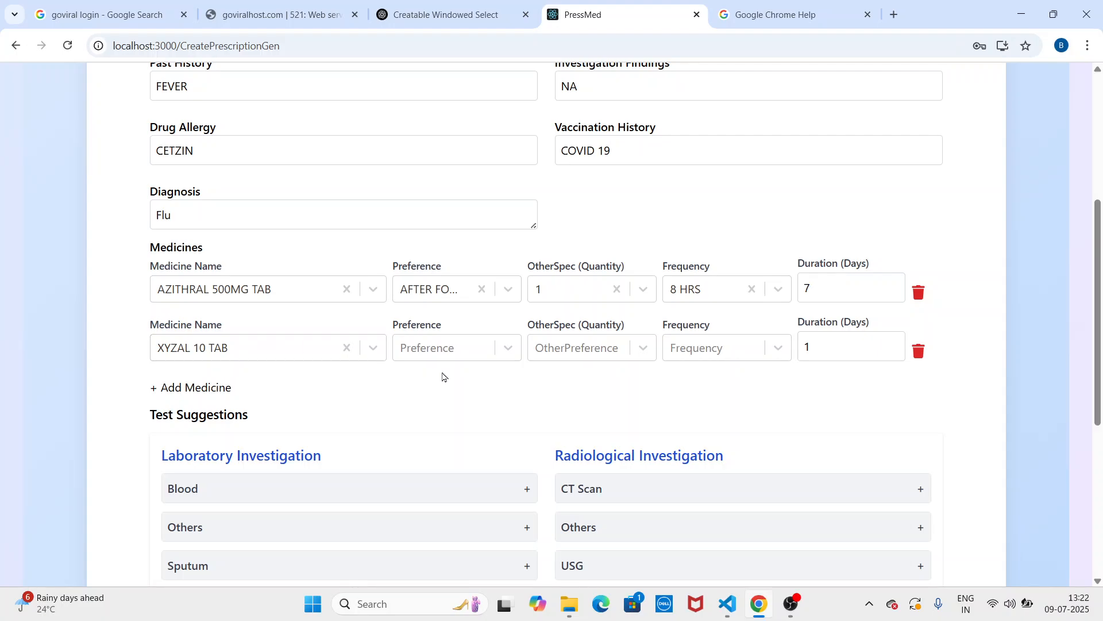
Step: Set the XYZAL 10 TAB dosing to after food, quantity 1, Once a Day, for 3 days
{"action": "left_click", "coordinate": [446, 348]}
{"action": "left_click", "coordinate": [454, 415]}
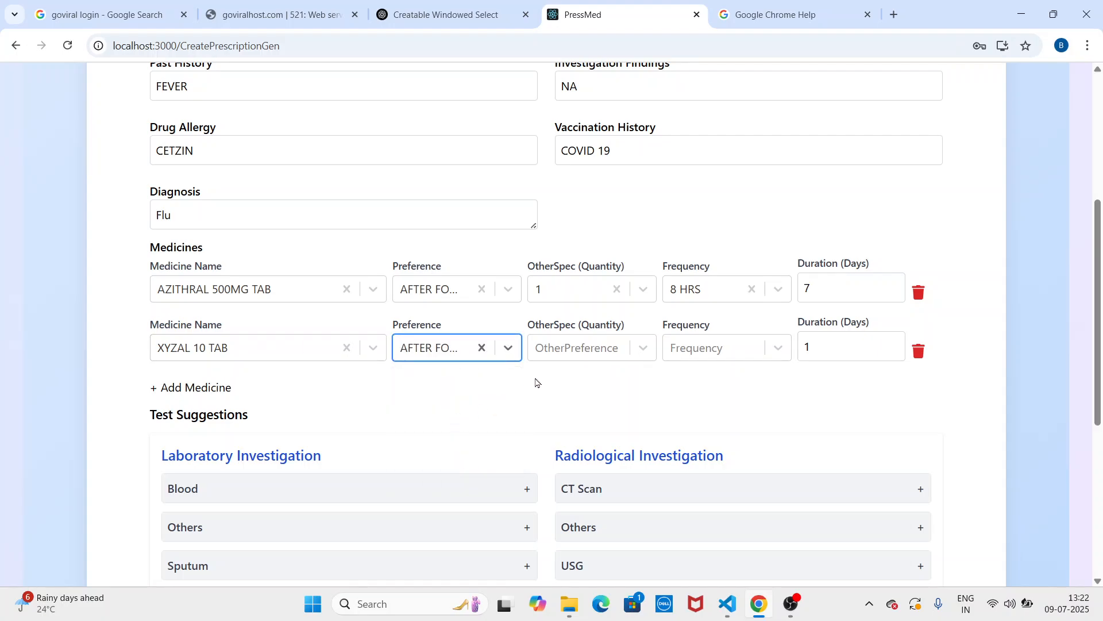
{"action": "left_click", "coordinate": [574, 350]}
{"action": "left_click", "coordinate": [585, 412]}
{"action": "left_click", "coordinate": [703, 352]}
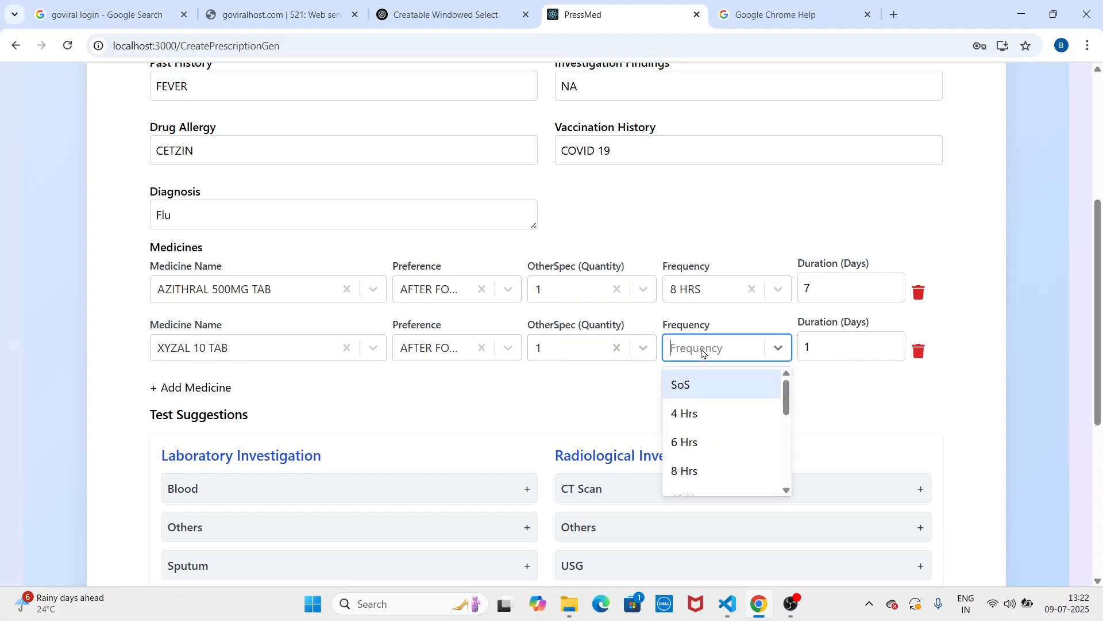
{"action": "scroll", "coordinate": [738, 442], "scroll_direction": "down", "scroll_amount": 1}
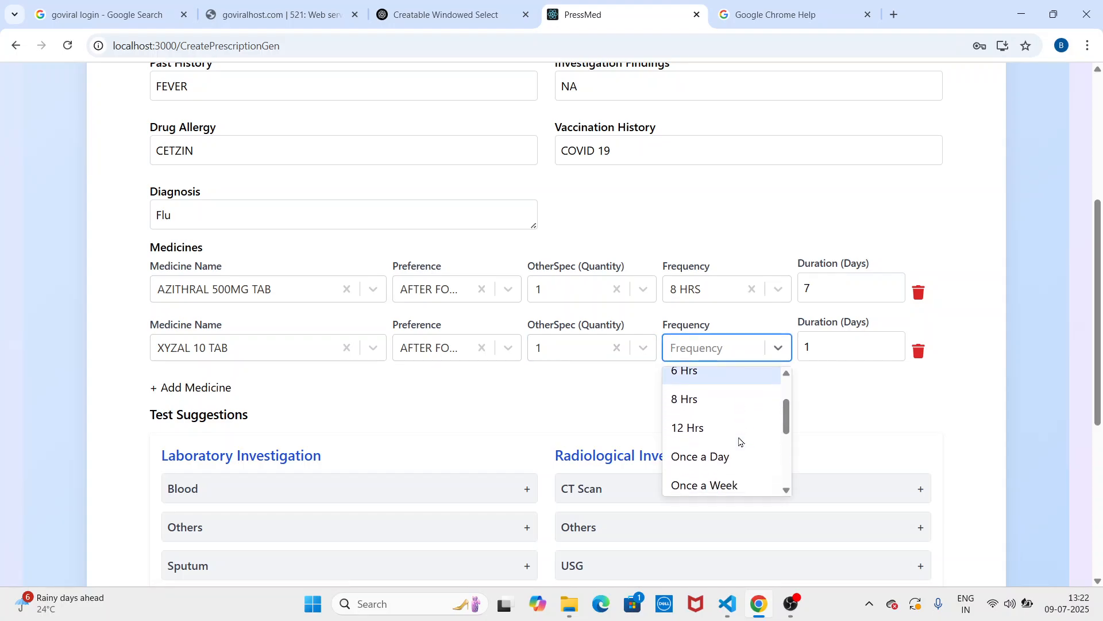
{"action": "left_click", "coordinate": [741, 456]}
{"action": "left_click_drag", "start_coordinate": [828, 347], "coordinate": [804, 351]}
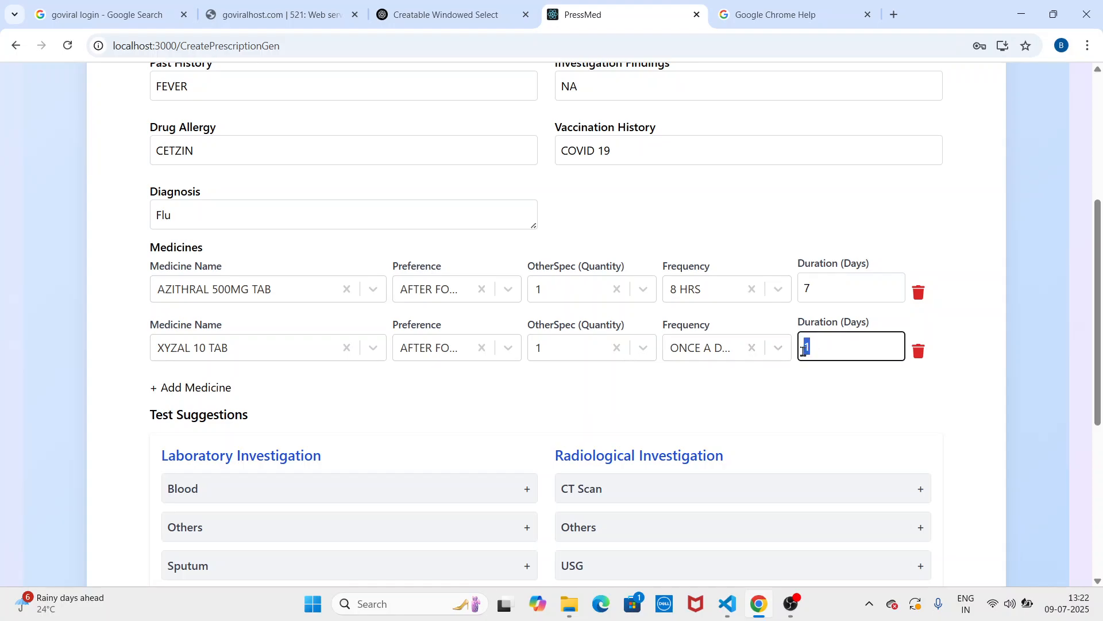
{"action": "type", "text": "3"}
Step: Suggest the WBC count and Platelets count blood tests under Laboratory Investigation
{"action": "scroll", "coordinate": [238, 450], "scroll_direction": "down", "scroll_amount": 2}
{"action": "scroll", "coordinate": [390, 374], "scroll_direction": "down", "scroll_amount": 1}
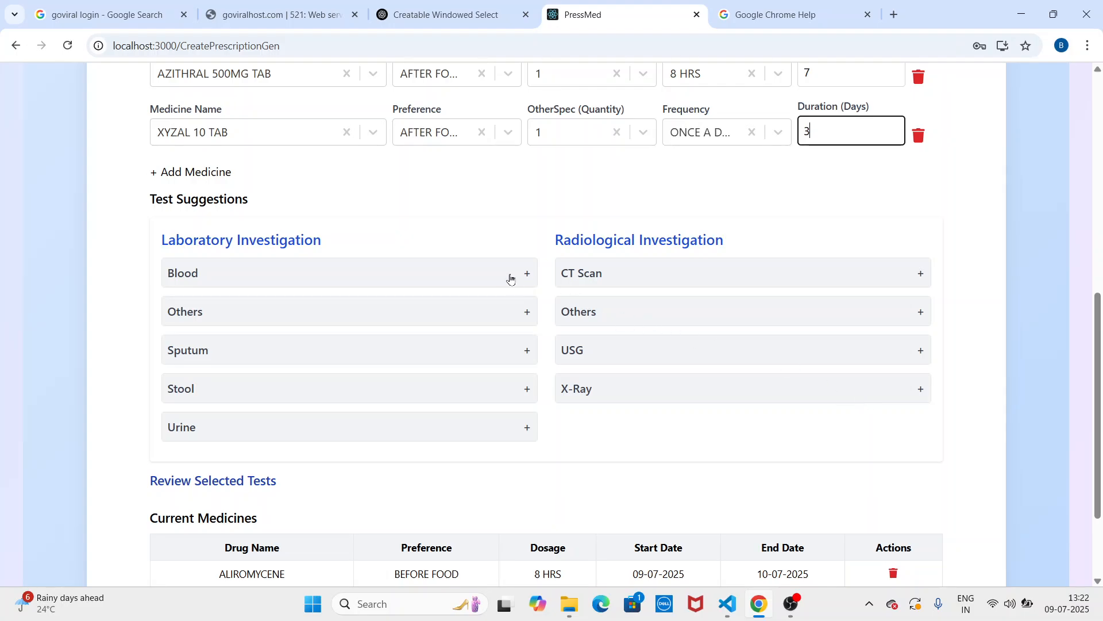
{"action": "left_click", "coordinate": [487, 274]}
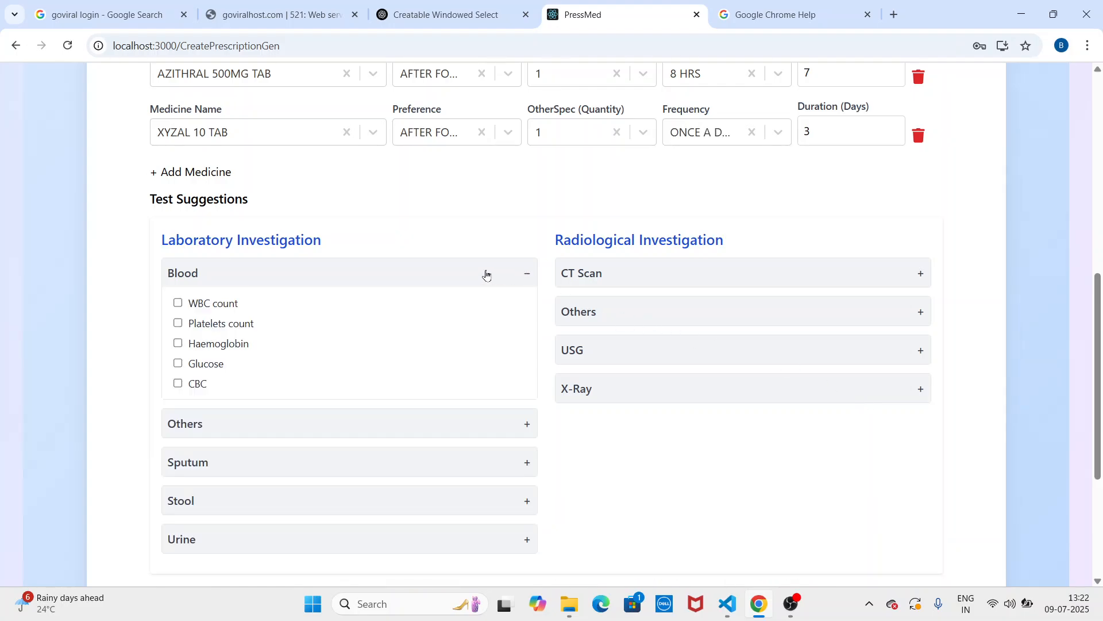
{"action": "left_click", "coordinate": [179, 303]}
{"action": "left_click", "coordinate": [179, 323]}
{"action": "left_click", "coordinate": [206, 277]}
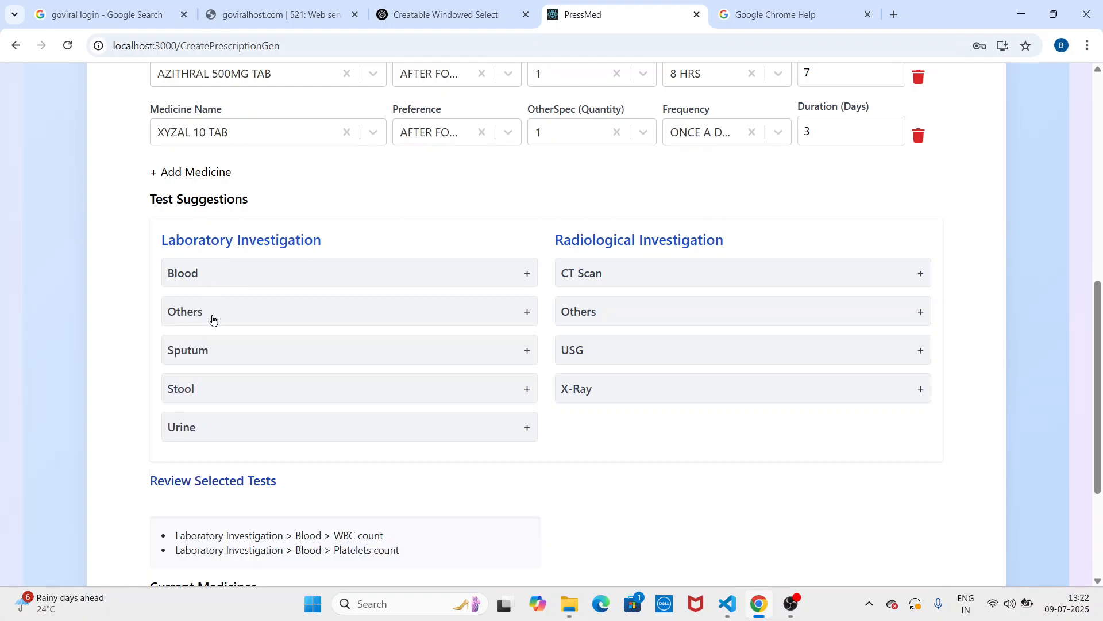
Step: Add Pleural Fluid and CSF from the Others group of Laboratory Investigation to the suggested tests
{"action": "left_click", "coordinate": [212, 319]}
{"action": "left_click", "coordinate": [201, 345]}
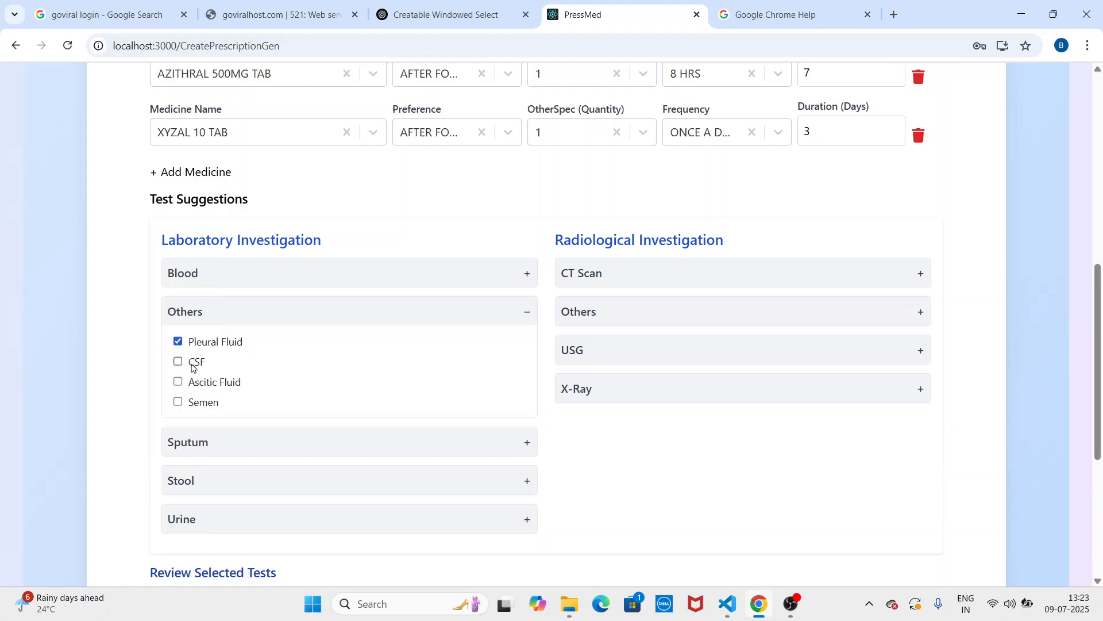
{"action": "left_click", "coordinate": [192, 364]}
{"action": "left_click", "coordinate": [223, 315]}
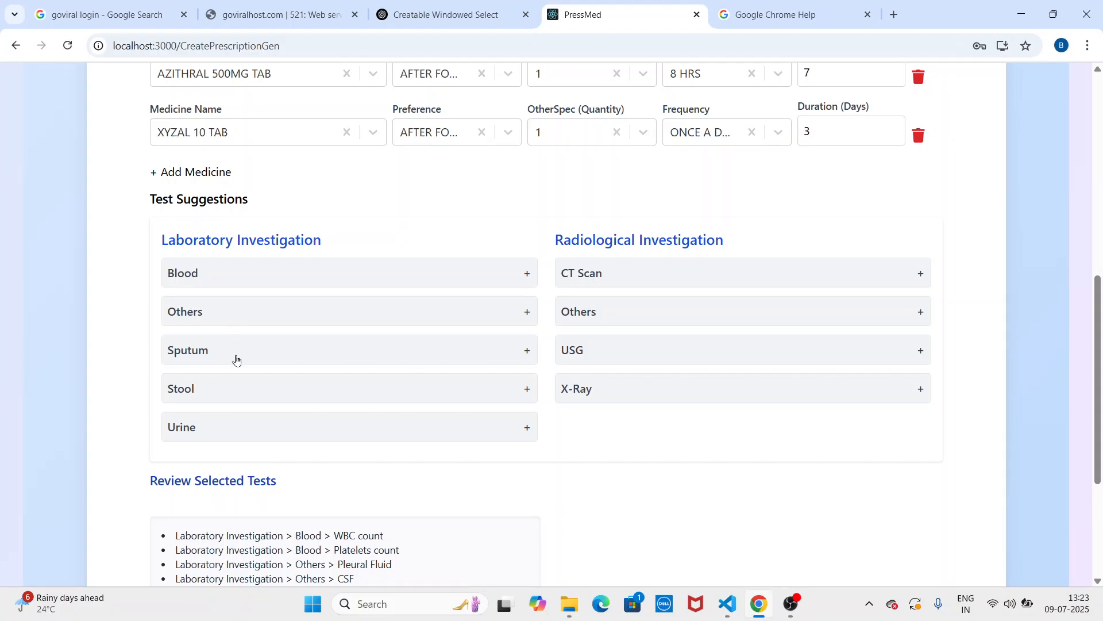
Step: Add Routine Urine Test and Urine Culture to the suggested laboratory tests
{"action": "left_click", "coordinate": [253, 436]}
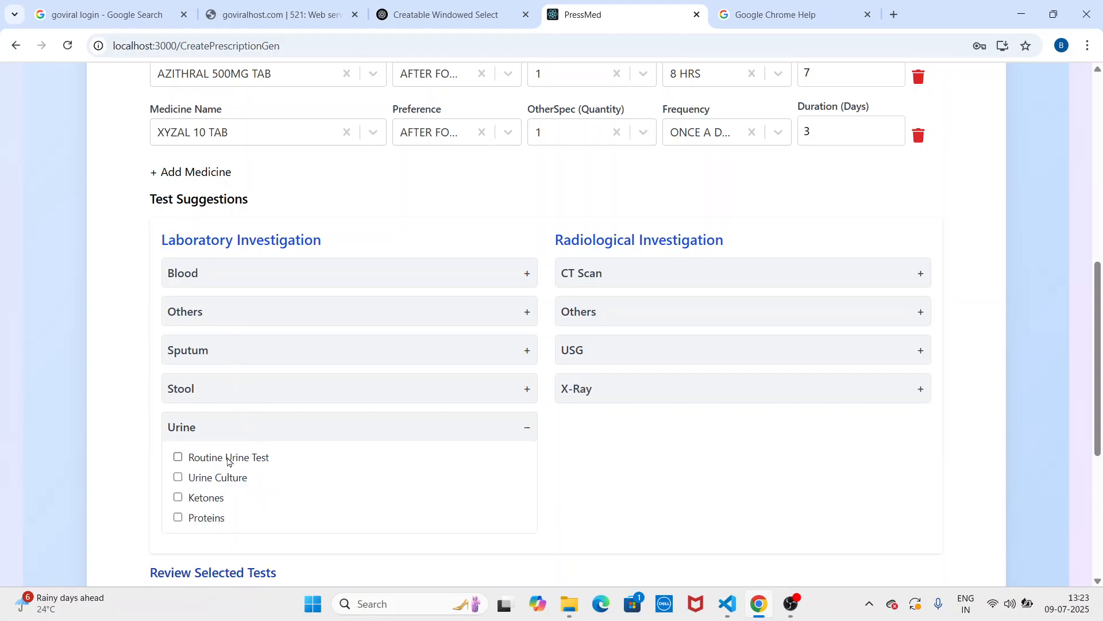
{"action": "left_click", "coordinate": [179, 459]}
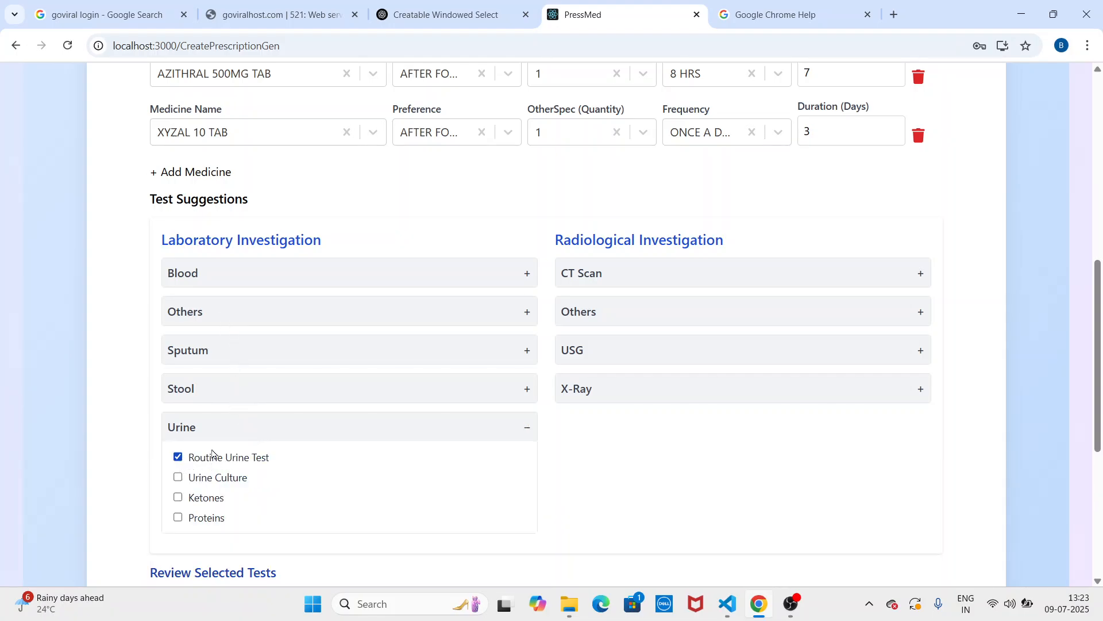
{"action": "left_click", "coordinate": [183, 479]}
{"action": "left_click", "coordinate": [299, 435]}
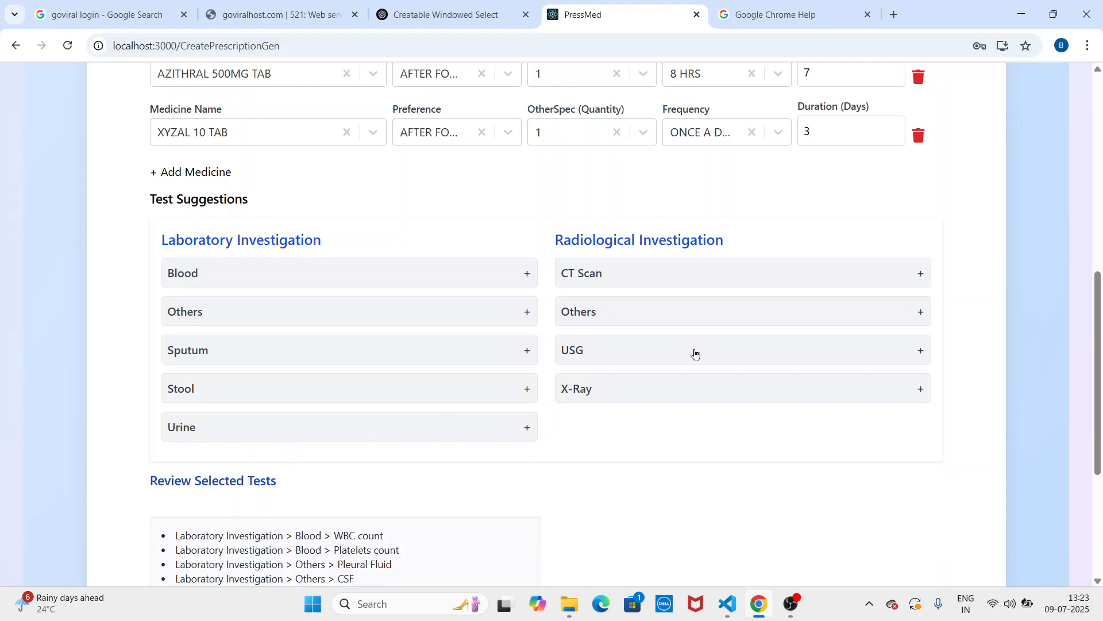
Step: Add ECG from the Others group of Radiological Investigation to the suggested tests
{"action": "left_click", "coordinate": [660, 315]}
{"action": "left_click", "coordinate": [581, 341]}
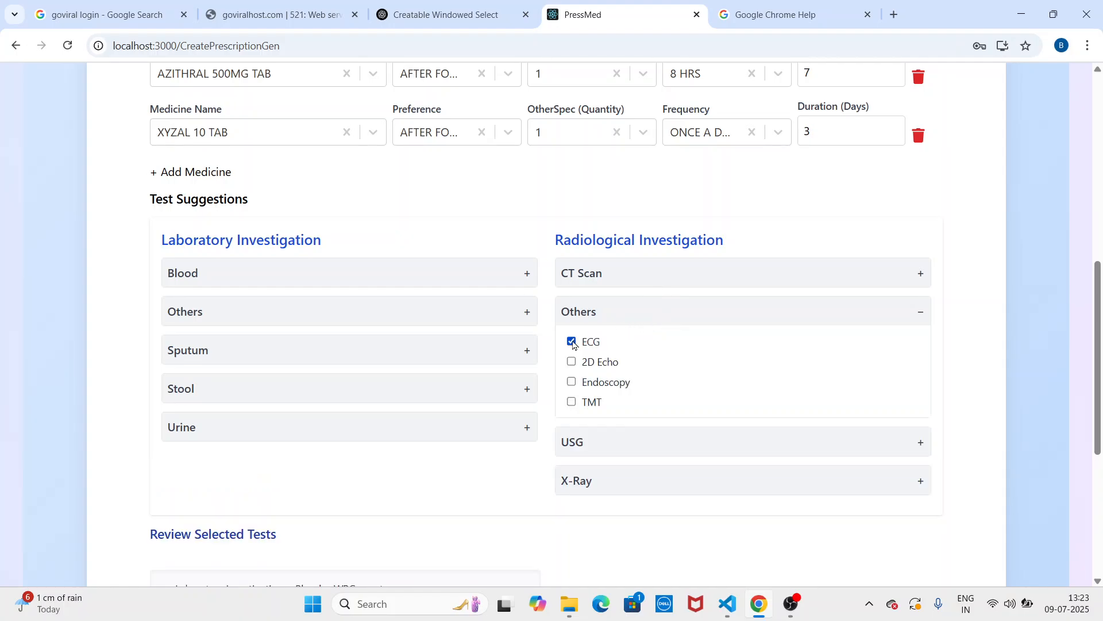
{"action": "left_click", "coordinate": [600, 315]}
Step: Review the list of selected tests and remove ECG from the radiological suggestions
{"action": "scroll", "coordinate": [621, 325], "scroll_direction": "down", "scroll_amount": 3}
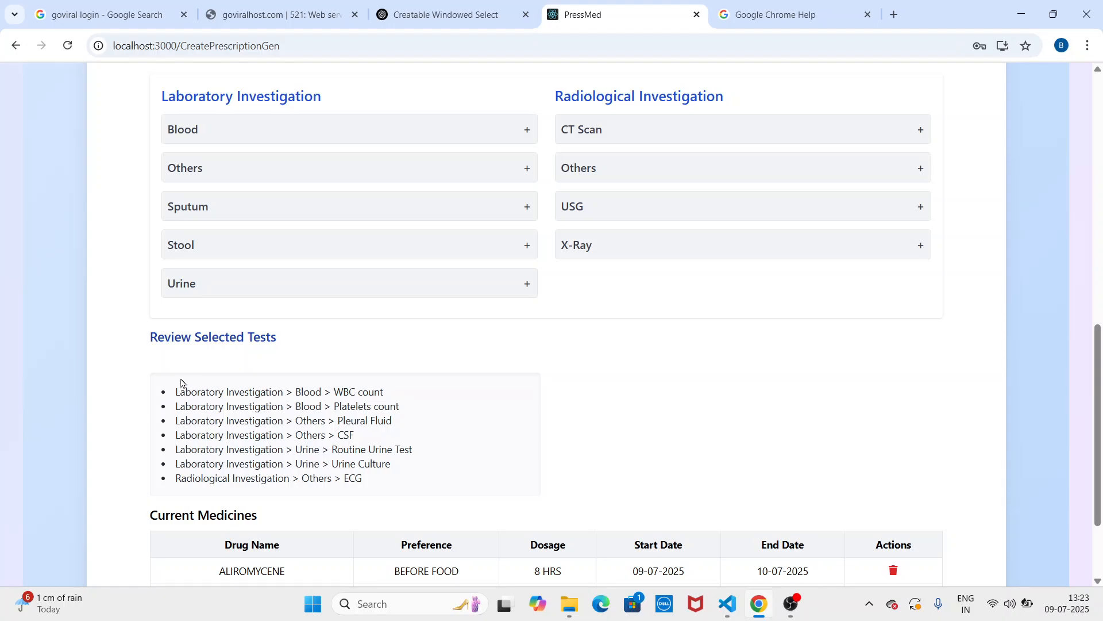
{"action": "scroll", "coordinate": [264, 453], "scroll_direction": "down", "scroll_amount": 3}
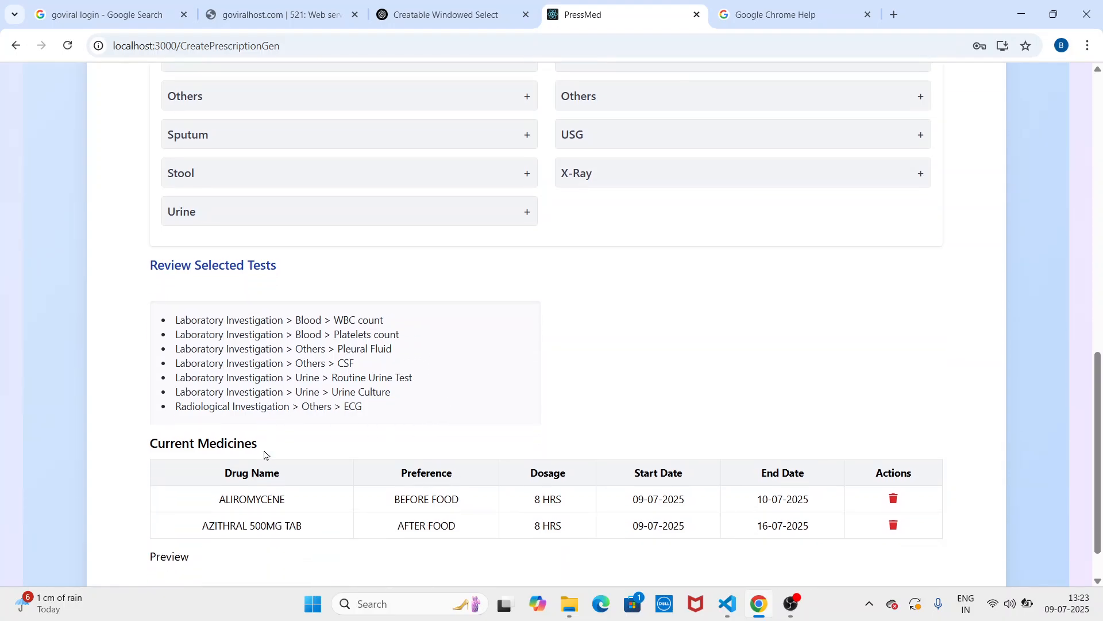
{"action": "left_click_drag", "start_coordinate": [181, 276], "coordinate": [384, 353]}
{"action": "left_click", "coordinate": [391, 360]}
{"action": "scroll", "coordinate": [627, 287], "scroll_direction": "up", "scroll_amount": 3}
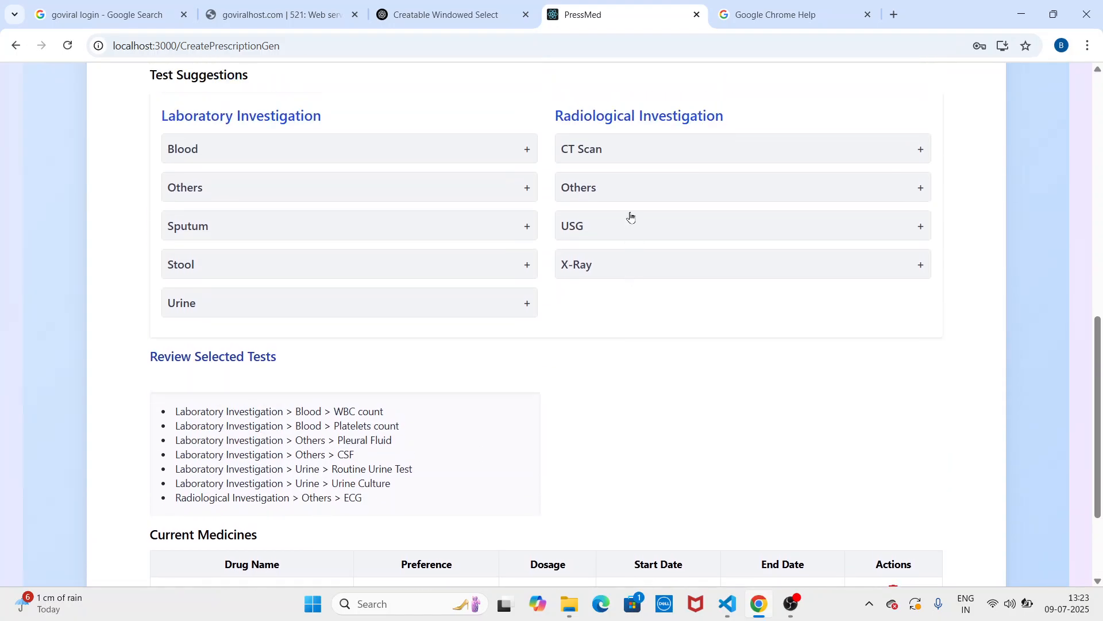
{"action": "left_click", "coordinate": [631, 190]}
{"action": "left_click", "coordinate": [572, 218]}
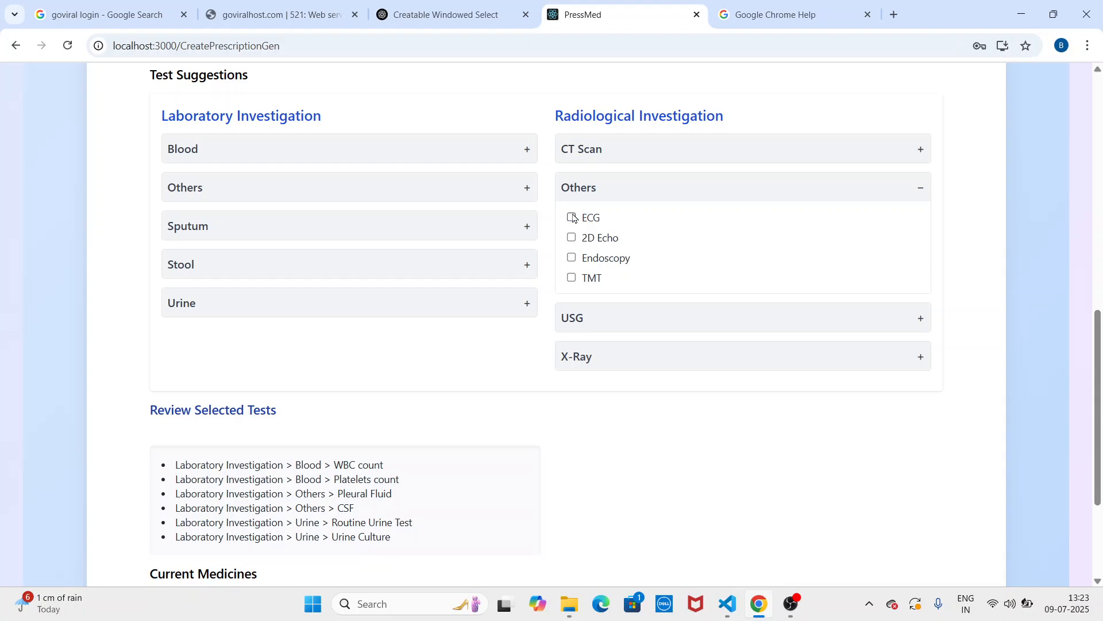
Step: Review the updated list of selected tests and the Current Medicines table
{"action": "scroll", "coordinate": [559, 463], "scroll_direction": "down", "scroll_amount": 1}
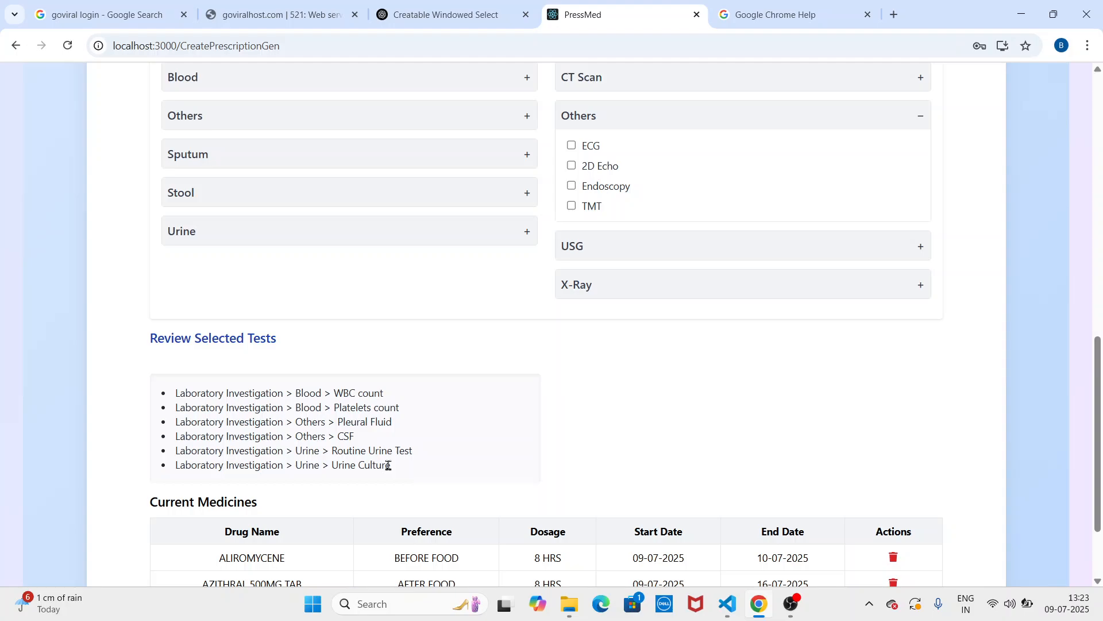
{"action": "scroll", "coordinate": [426, 463], "scroll_direction": "down", "scroll_amount": 2}
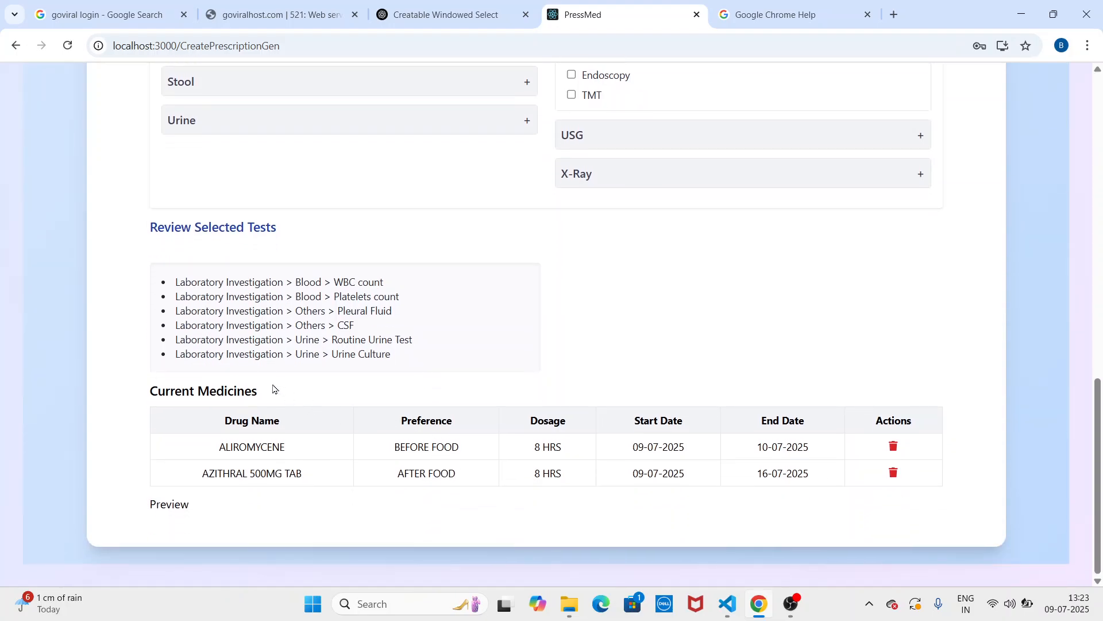
{"action": "left_click_drag", "start_coordinate": [154, 393], "coordinate": [258, 402]}
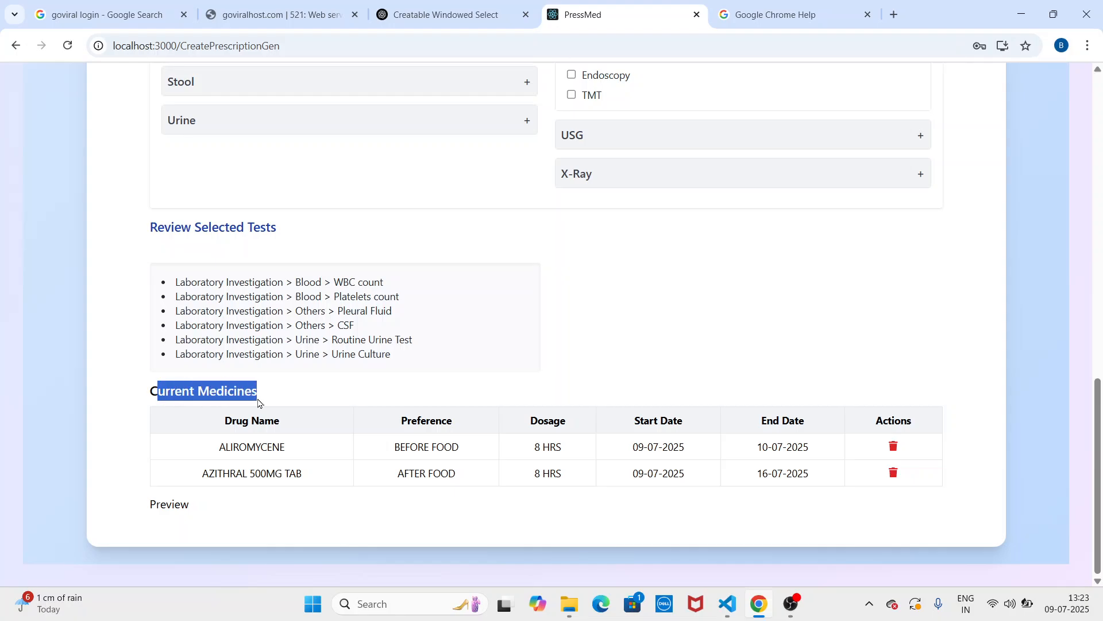
Step: Preview the prescription and check its patient details, complaints, medicines and test suggestions
{"action": "left_click", "coordinate": [282, 397]}
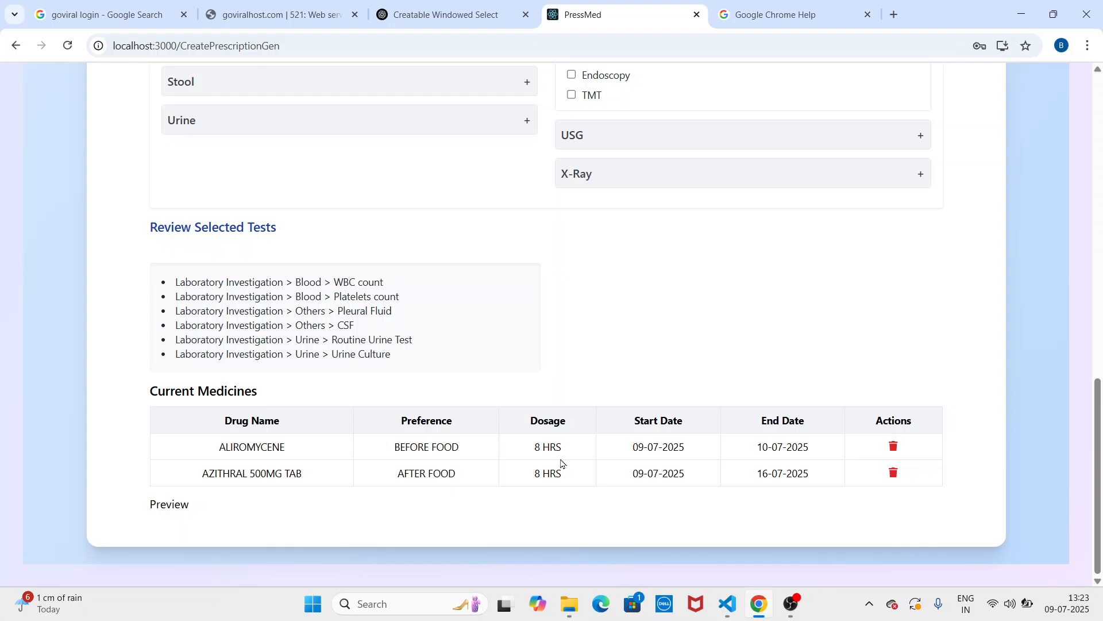
{"action": "left_click", "coordinate": [178, 506]}
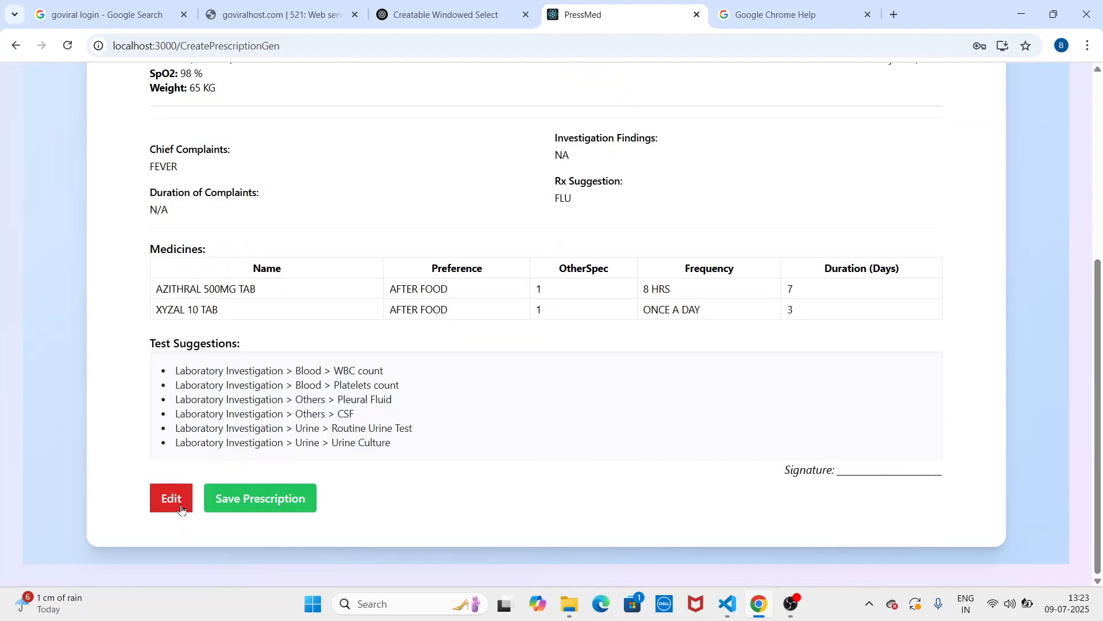
{"action": "scroll", "coordinate": [525, 416], "scroll_direction": "up", "scroll_amount": 5}
{"action": "scroll", "coordinate": [543, 397], "scroll_direction": "down", "scroll_amount": 1}
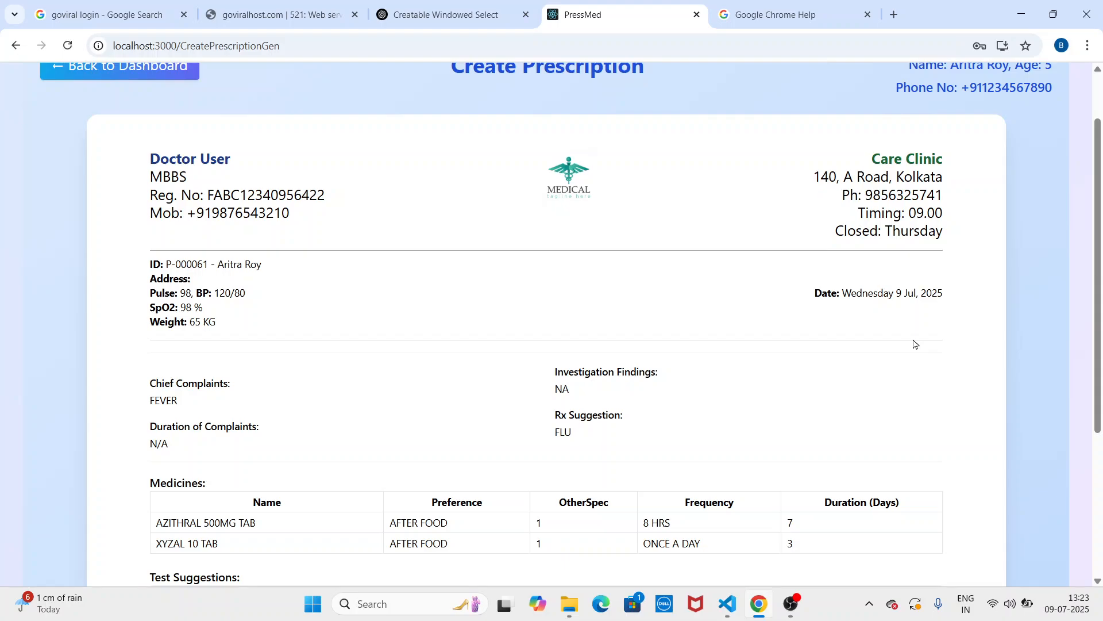
{"action": "scroll", "coordinate": [915, 343], "scroll_direction": "down", "scroll_amount": 4}
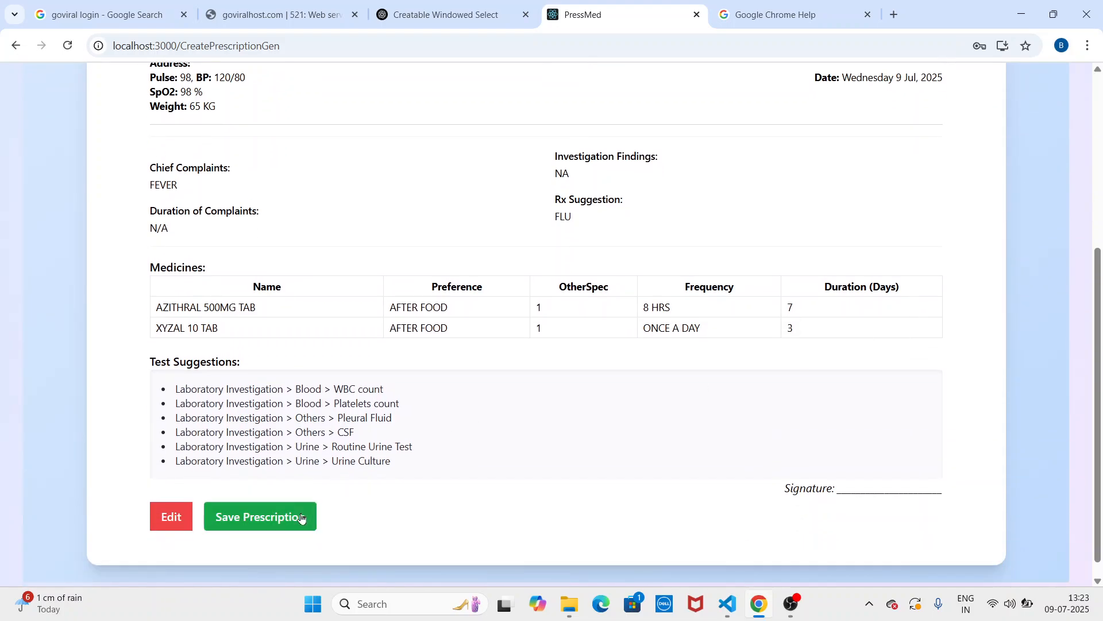
Step: Save the prescription and open its printable PDF, Prescription_Patient (8).pdf
{"action": "left_click", "coordinate": [300, 518]}
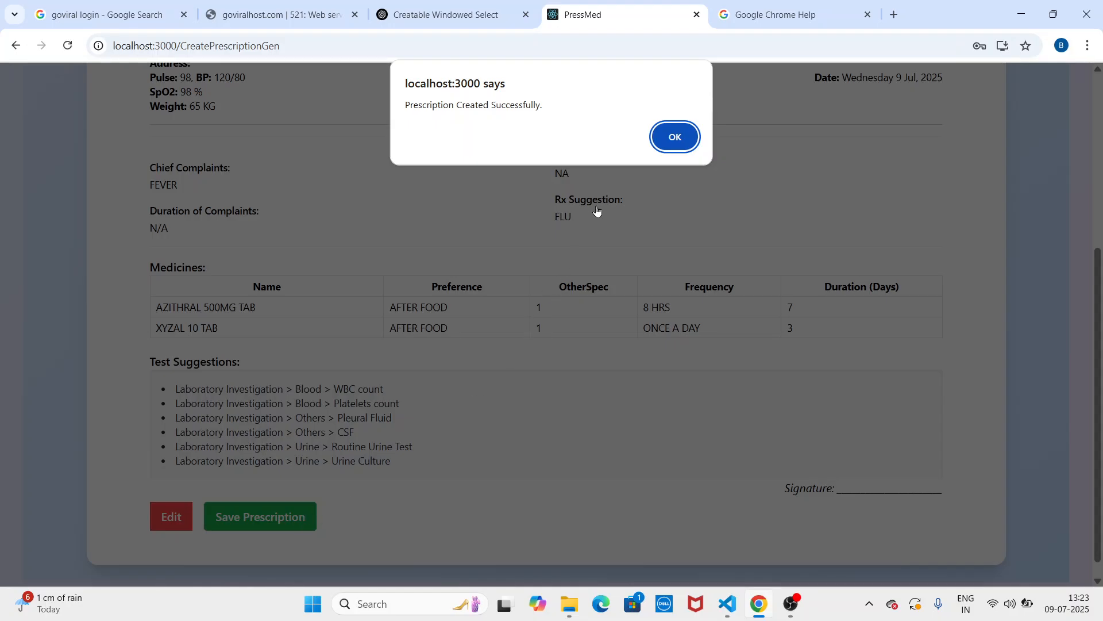
{"action": "left_click", "coordinate": [673, 138]}
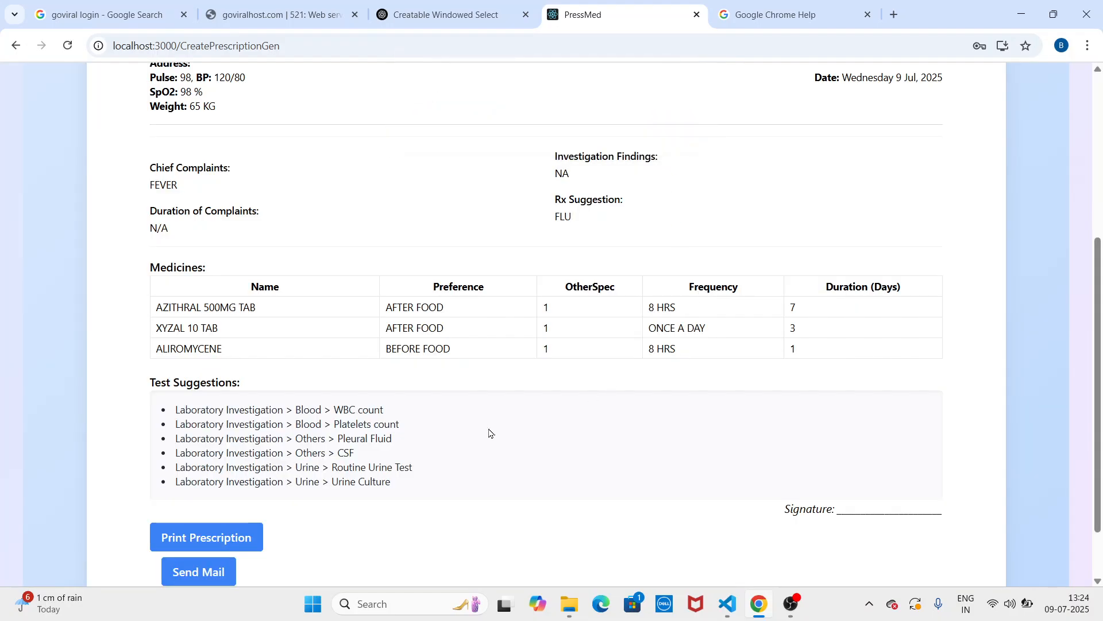
{"action": "left_click", "coordinate": [229, 536]}
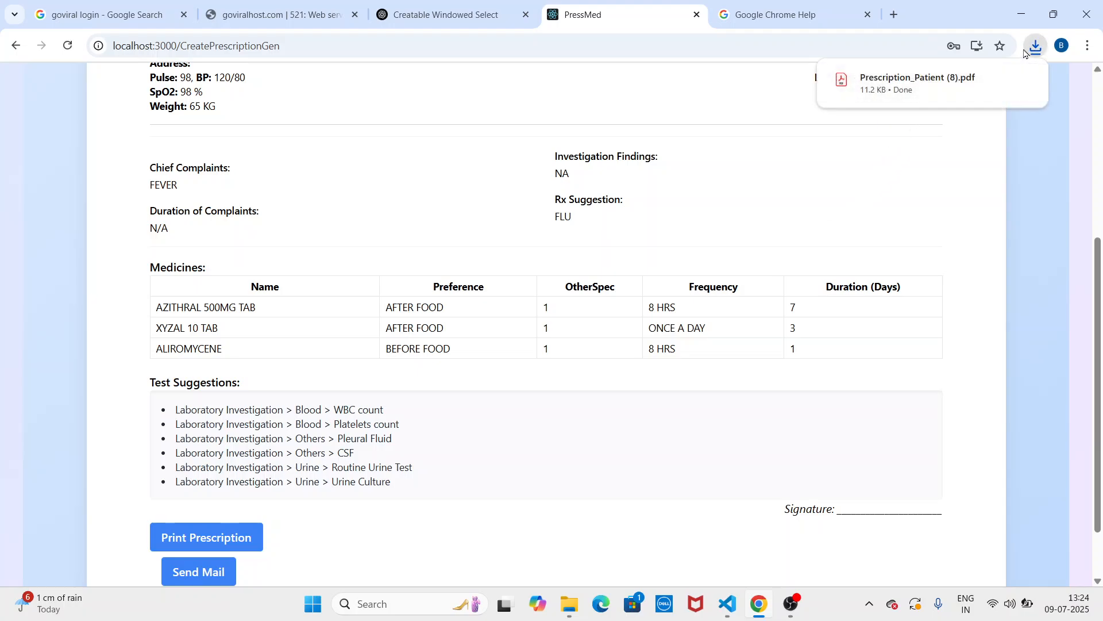
{"action": "left_click", "coordinate": [957, 81]}
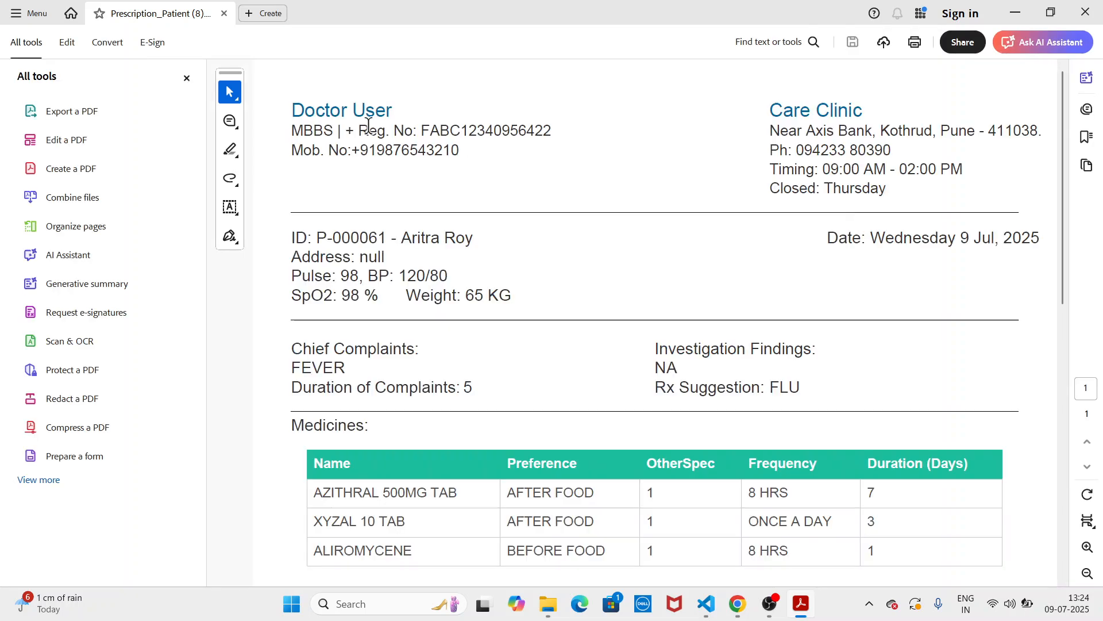
Step: Examine the prescription PDF from the doctor and clinic header through the medicines table to the test suggestions and signature
{"action": "left_click", "coordinate": [188, 78]}
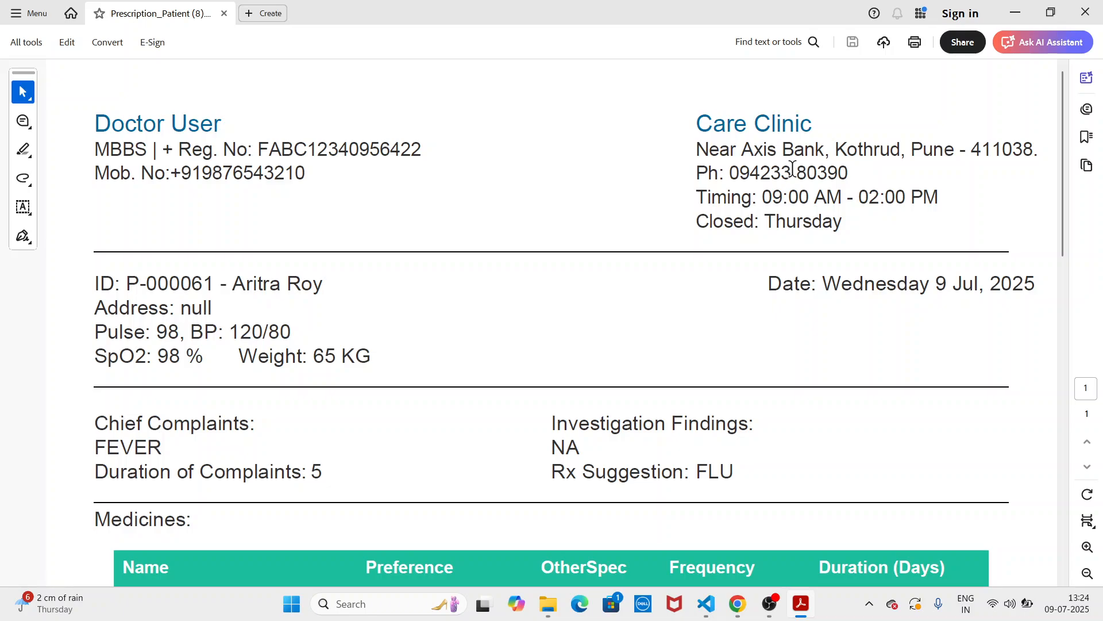
{"action": "scroll", "coordinate": [793, 169], "scroll_direction": "down", "scroll_amount": 1}
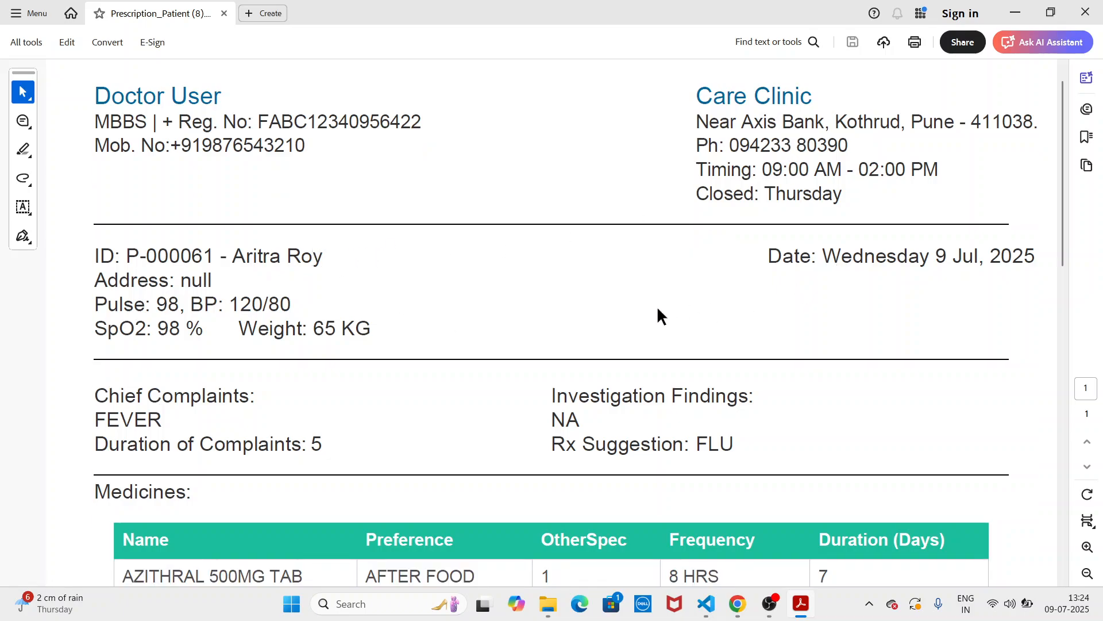
{"action": "scroll", "coordinate": [281, 294], "scroll_direction": "down", "scroll_amount": 3}
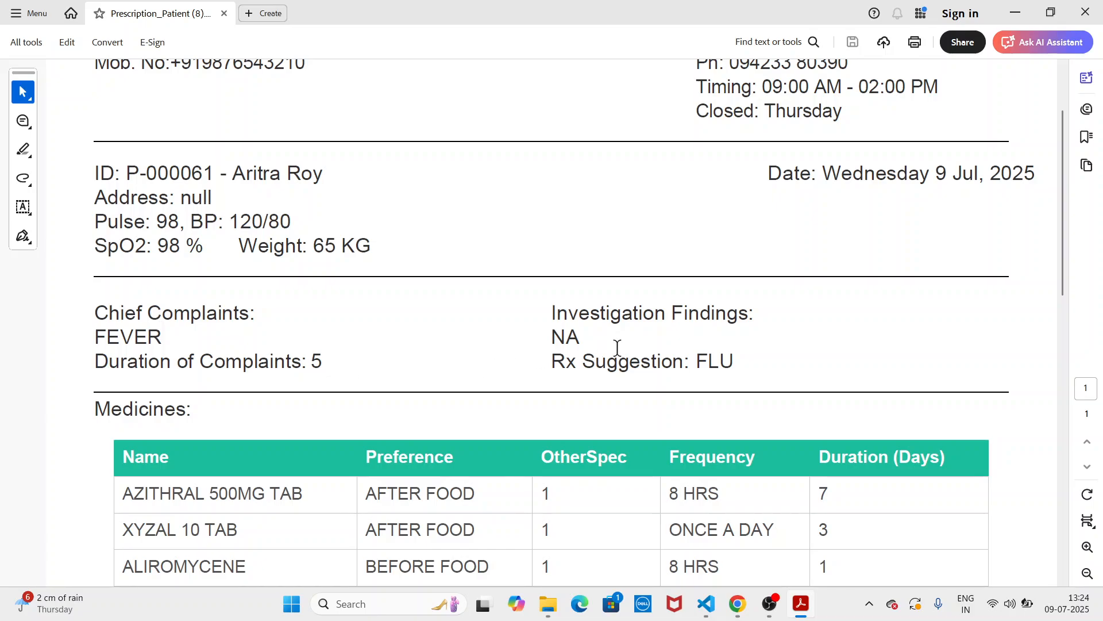
{"action": "scroll", "coordinate": [617, 347], "scroll_direction": "down", "scroll_amount": 3}
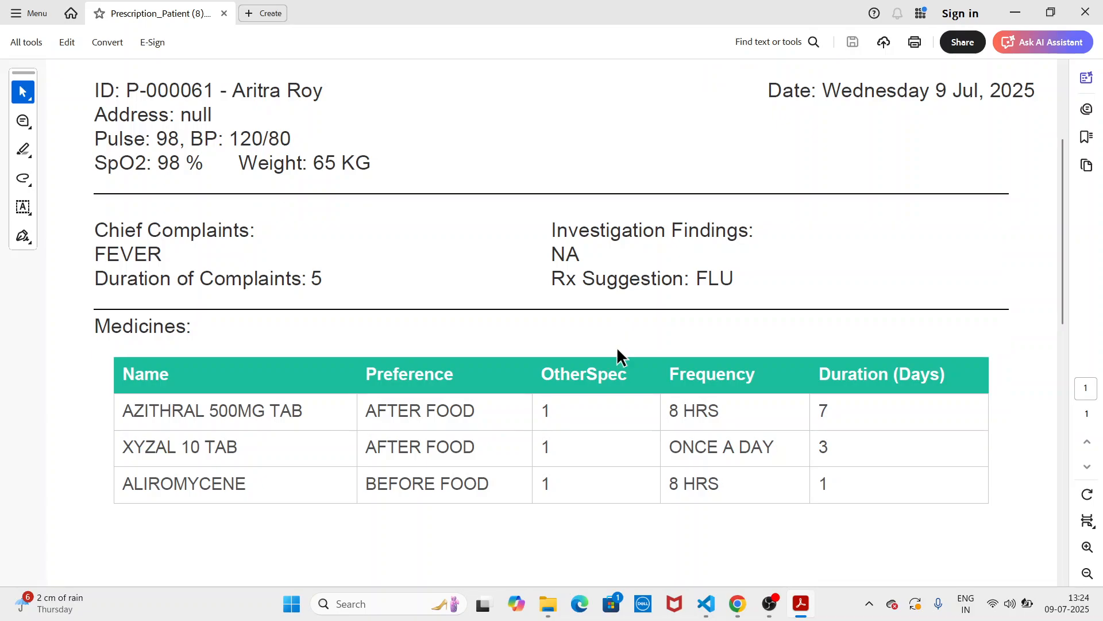
{"action": "scroll", "coordinate": [617, 350], "scroll_direction": "down", "scroll_amount": 1}
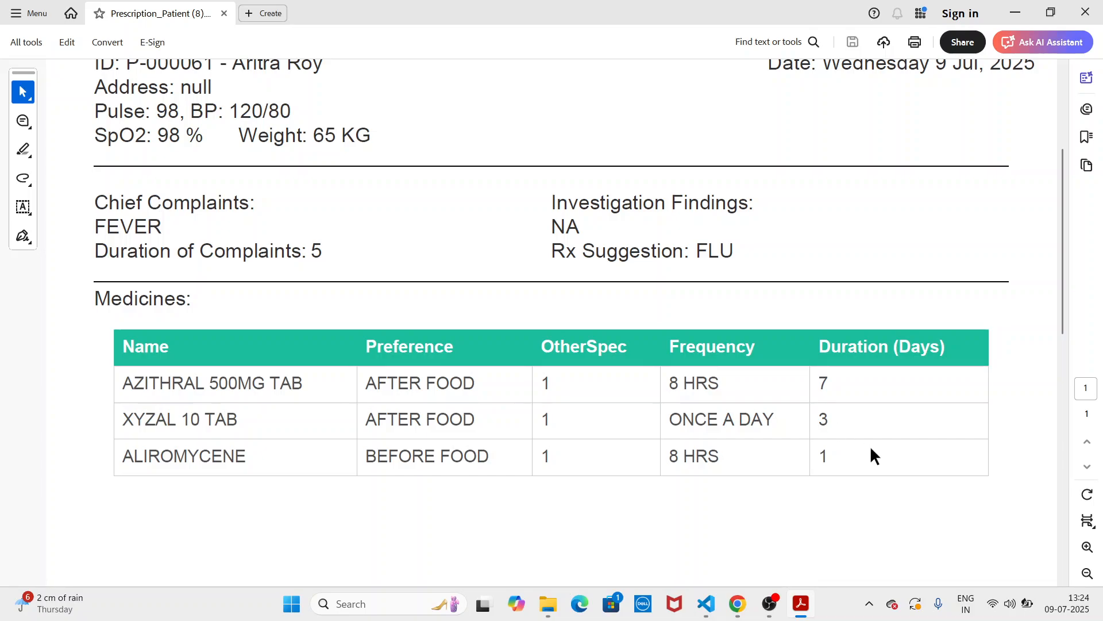
{"action": "scroll", "coordinate": [872, 453], "scroll_direction": "down", "scroll_amount": 4}
{"action": "scroll", "coordinate": [800, 418], "scroll_direction": "down", "scroll_amount": 12}
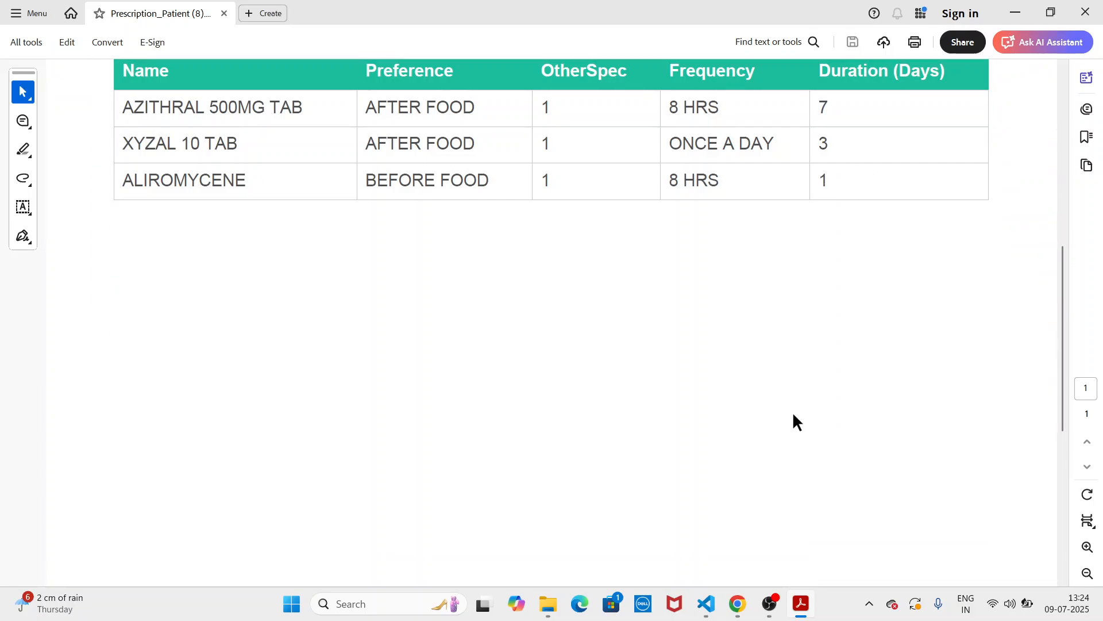
{"action": "scroll", "coordinate": [793, 415], "scroll_direction": "down", "scroll_amount": 5}
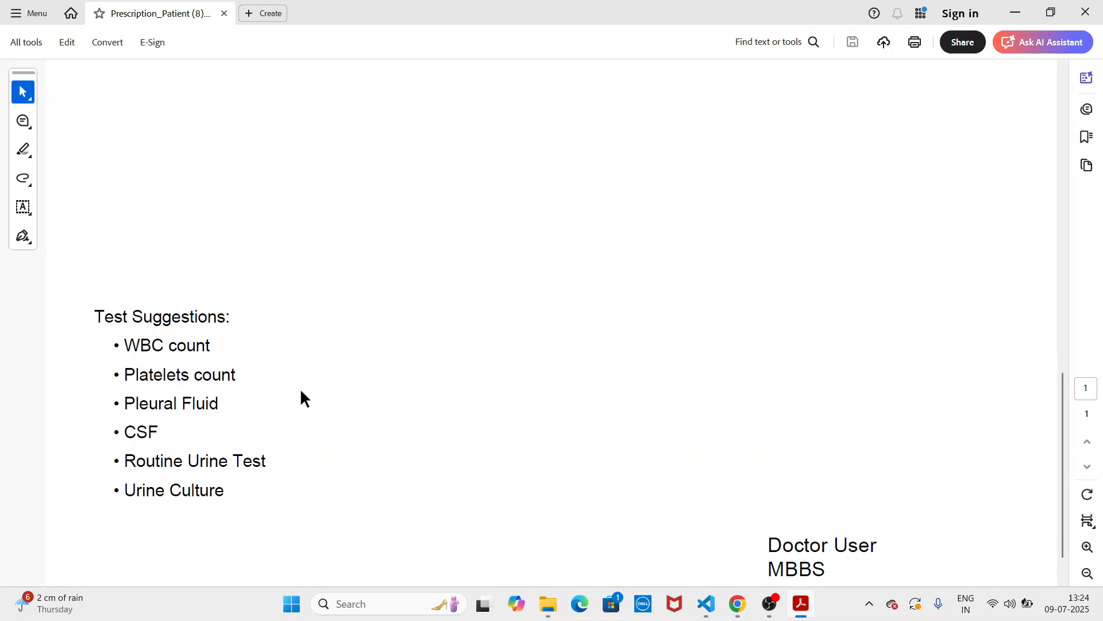
{"action": "scroll", "coordinate": [305, 399], "scroll_direction": "down", "scroll_amount": 1}
{"action": "scroll", "coordinate": [310, 396], "scroll_direction": "down", "scroll_amount": 1}
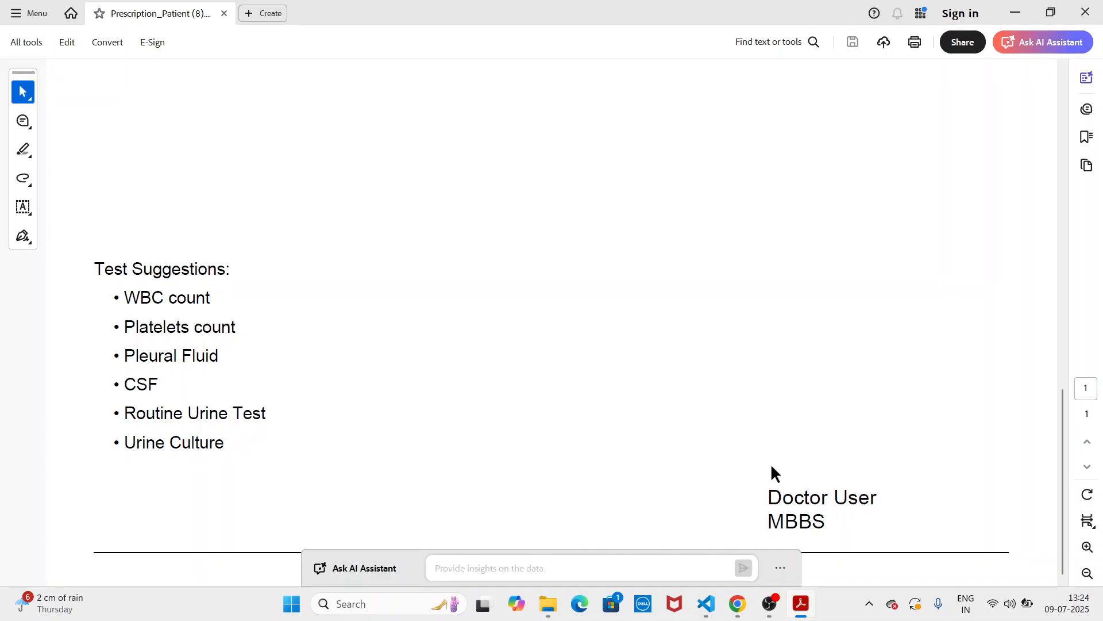
{"action": "scroll", "coordinate": [758, 463], "scroll_direction": "up", "scroll_amount": 20}
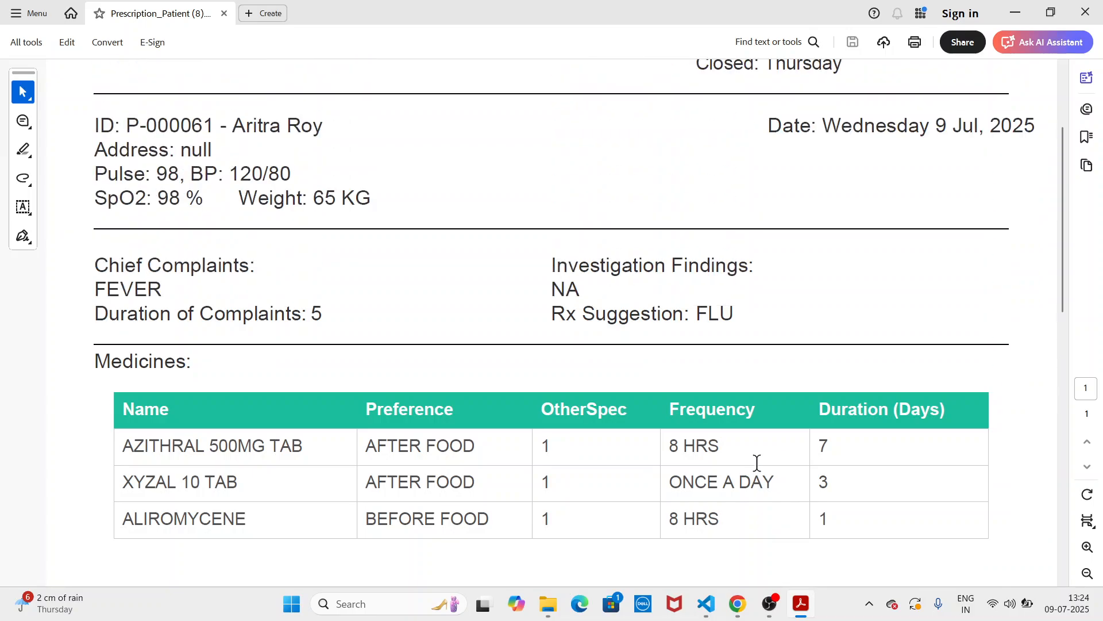
{"action": "scroll", "coordinate": [756, 463], "scroll_direction": "up", "scroll_amount": 5}
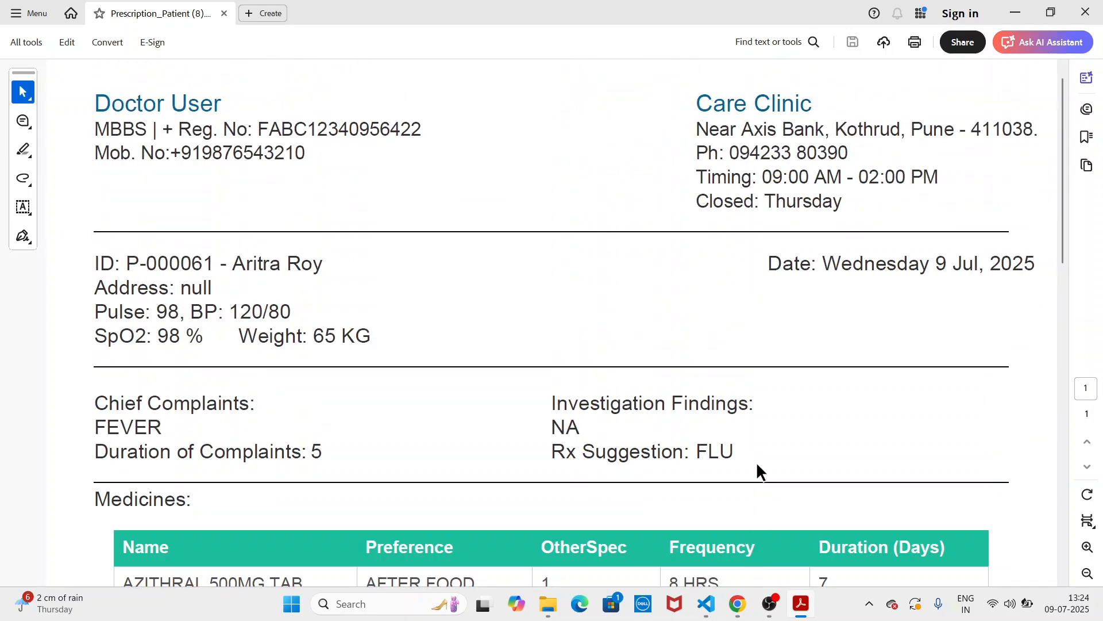
Step: Switch from the PDF reader back to PressMed in Chrome and return to the doctor dashboard
{"action": "left_click", "coordinate": [1015, 13]}
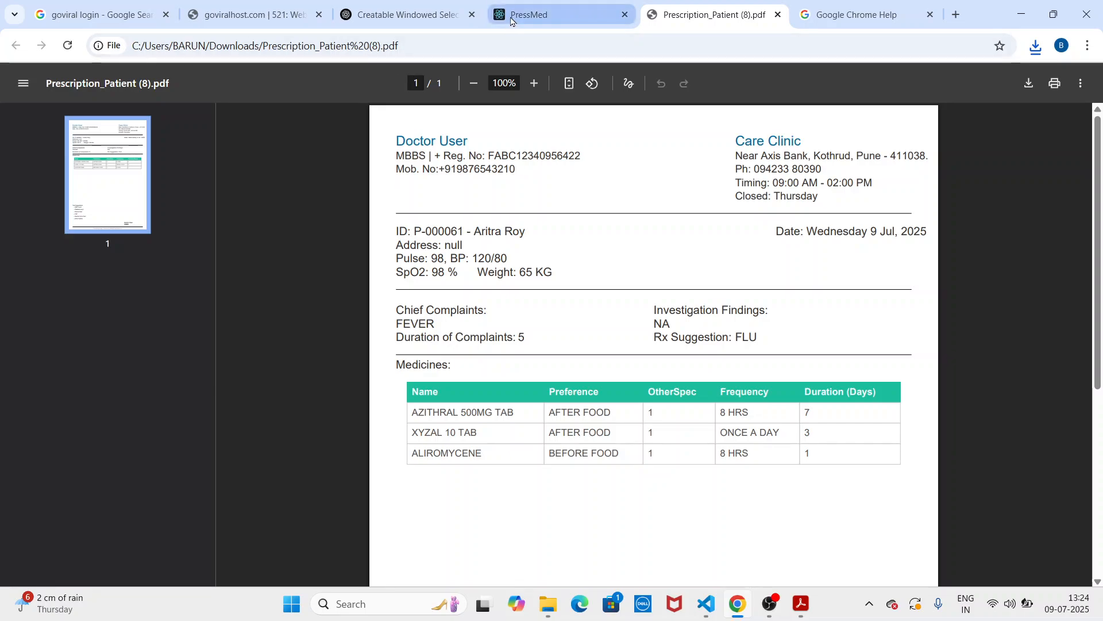
{"action": "left_click", "coordinate": [551, 15]}
{"action": "scroll", "coordinate": [549, 217], "scroll_direction": "up", "scroll_amount": 5}
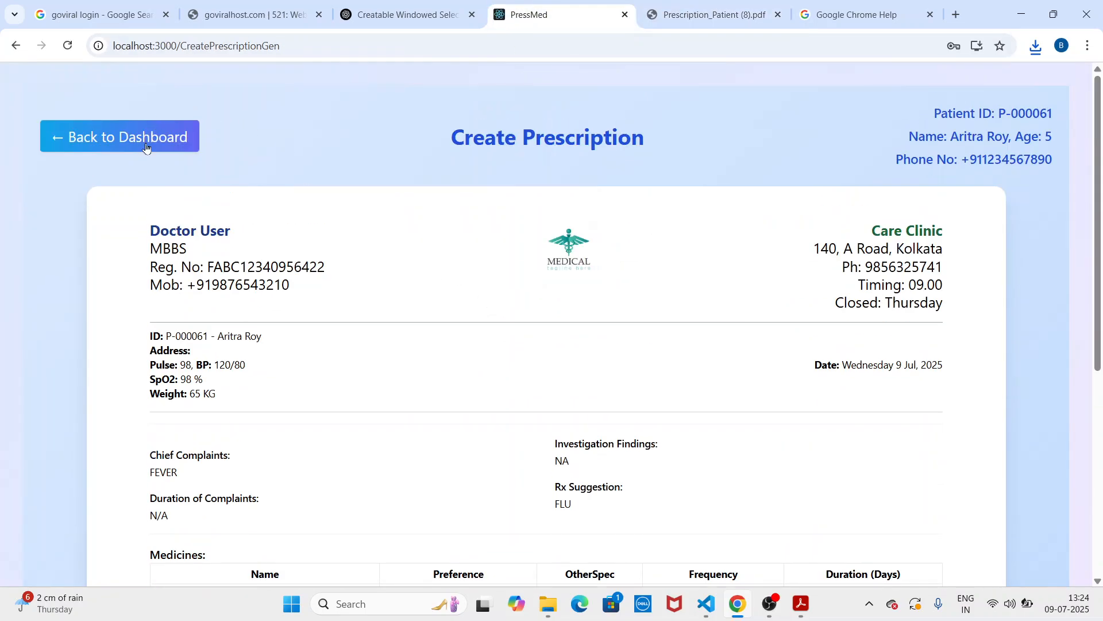
{"action": "left_click", "coordinate": [146, 149]}
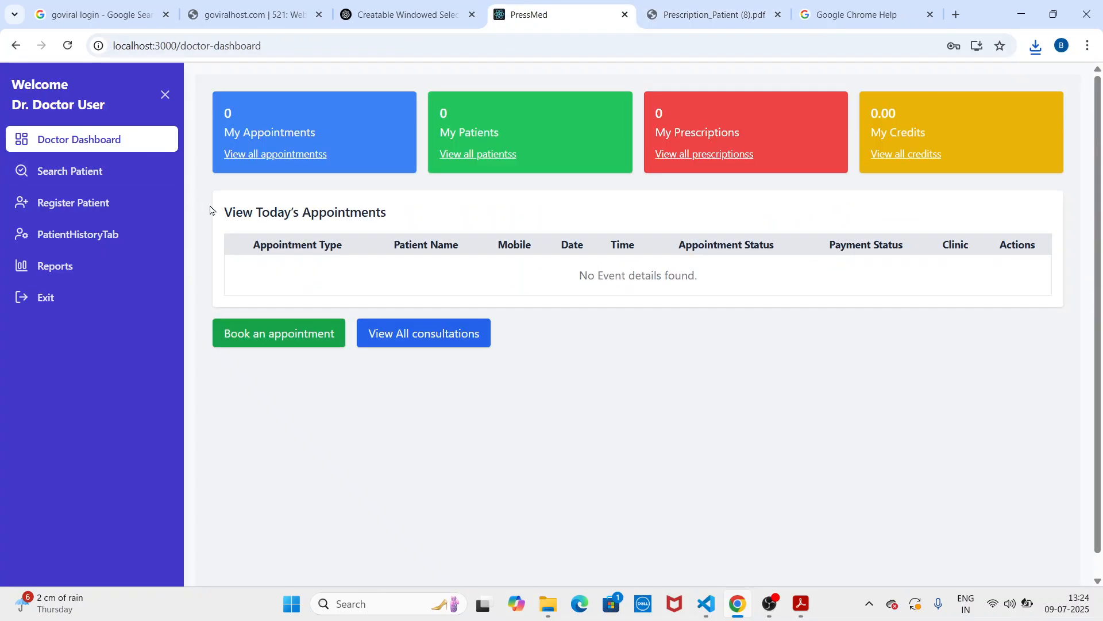
Step: Open the patient search and view the first patient's visit history and prescriptions
{"action": "left_click", "coordinate": [91, 173]}
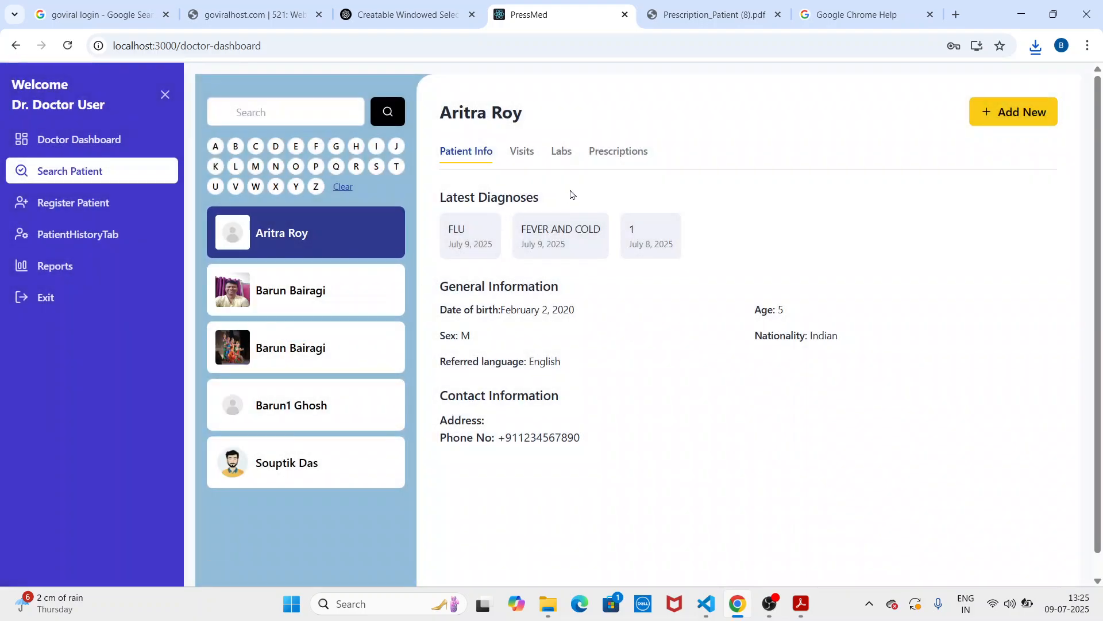
{"action": "left_click", "coordinate": [527, 156]}
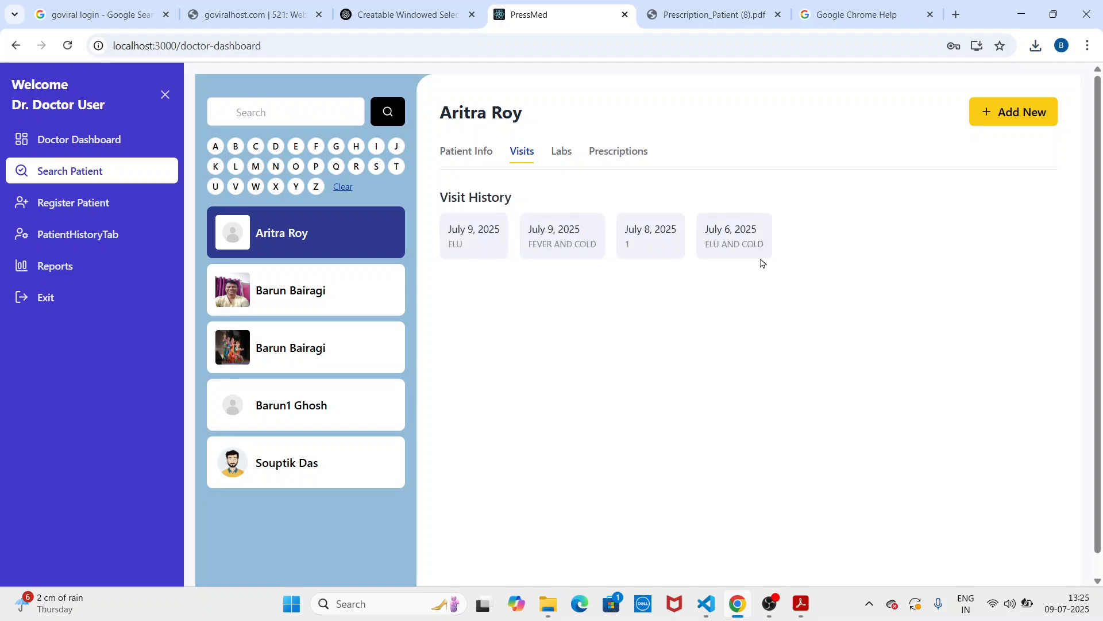
{"action": "left_click", "coordinate": [616, 151]}
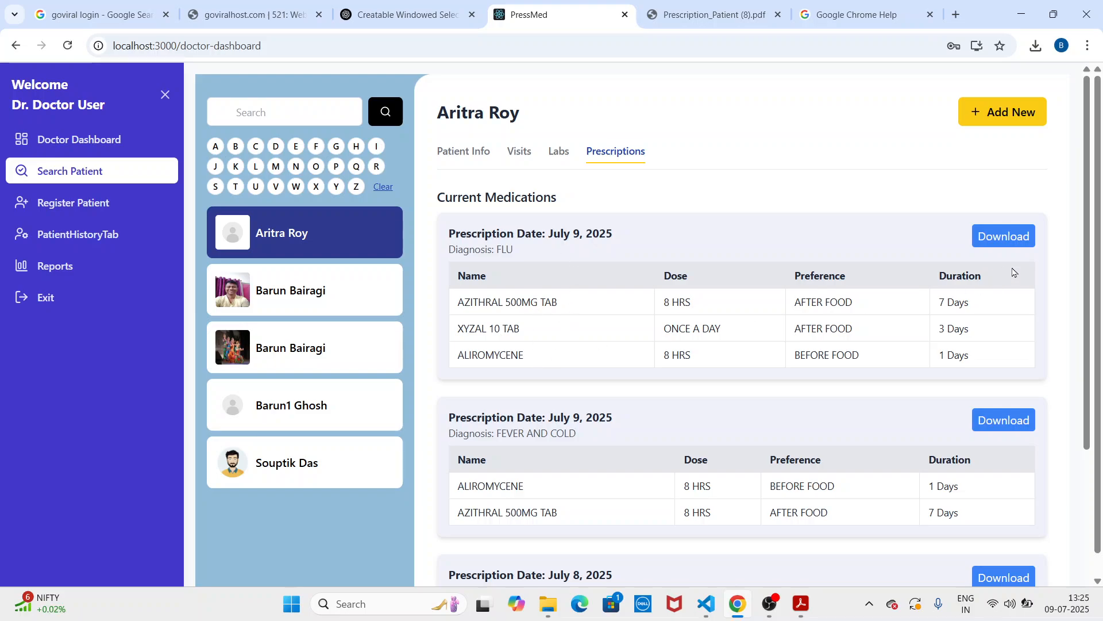
Step: Download the patient's July 9, 2025 FLU prescription and check its medicines and test suggestions in the PDF reader
{"action": "left_click", "coordinate": [1024, 233]}
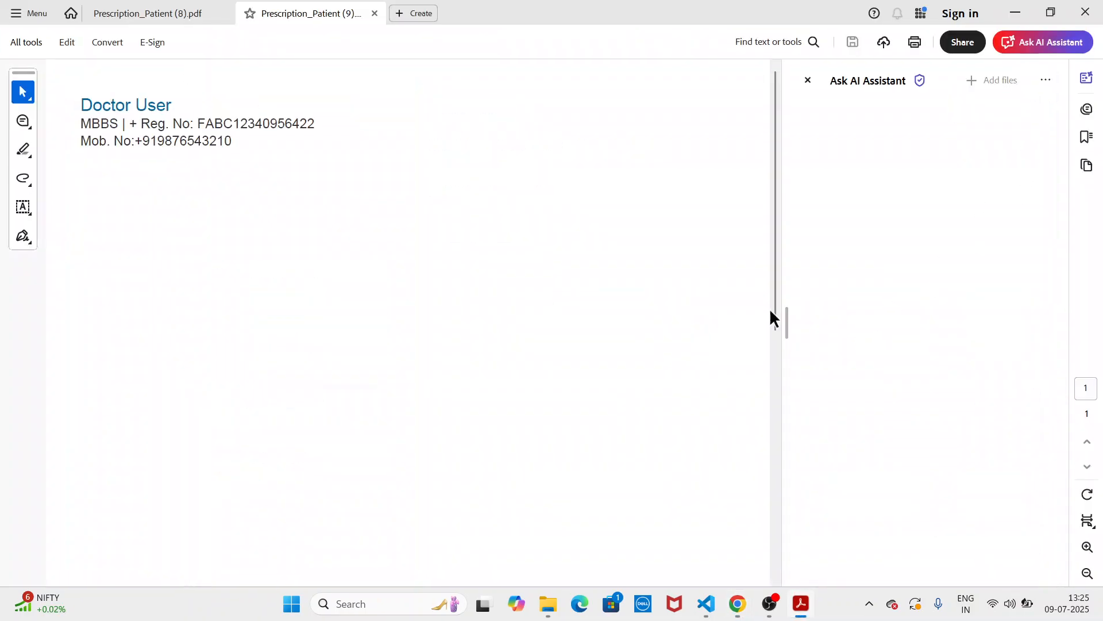
{"action": "left_click", "coordinate": [808, 82]}
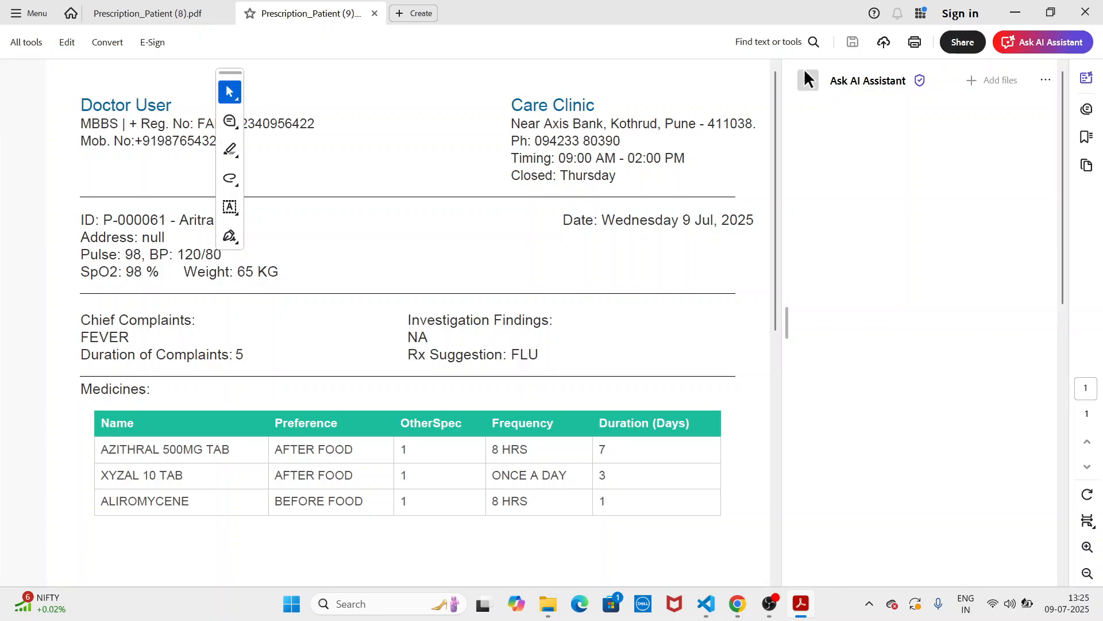
{"action": "scroll", "coordinate": [816, 420], "scroll_direction": "down", "scroll_amount": 3}
{"action": "scroll", "coordinate": [808, 403], "scroll_direction": "up", "scroll_amount": 3}
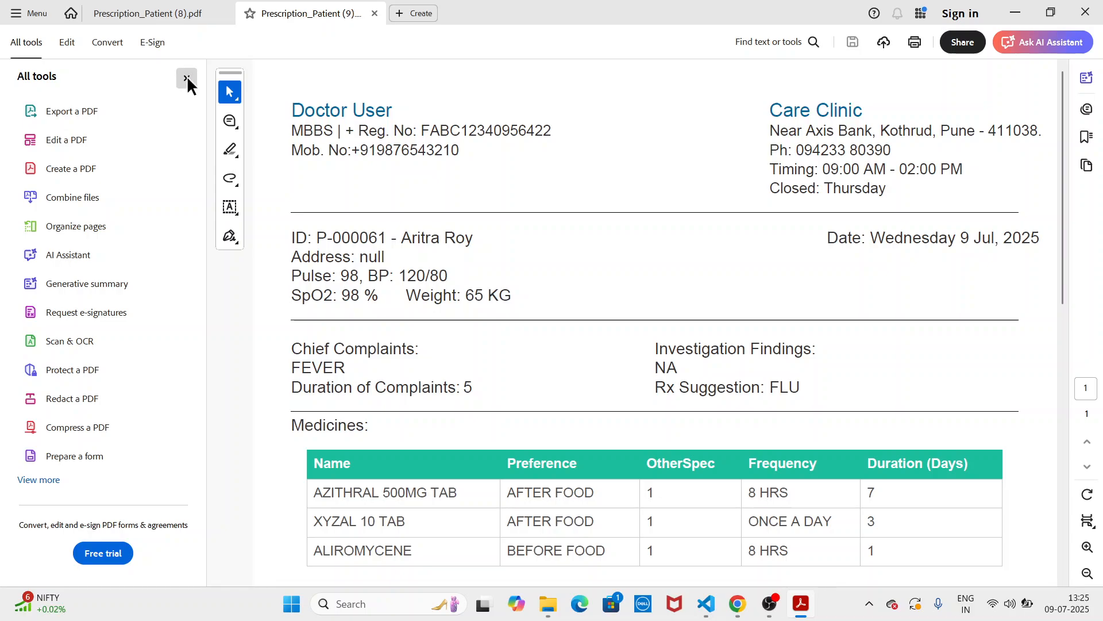
{"action": "left_click", "coordinate": [185, 76]}
{"action": "scroll", "coordinate": [660, 313], "scroll_direction": "down", "scroll_amount": 3}
{"action": "scroll", "coordinate": [656, 324], "scroll_direction": "down", "scroll_amount": 8}
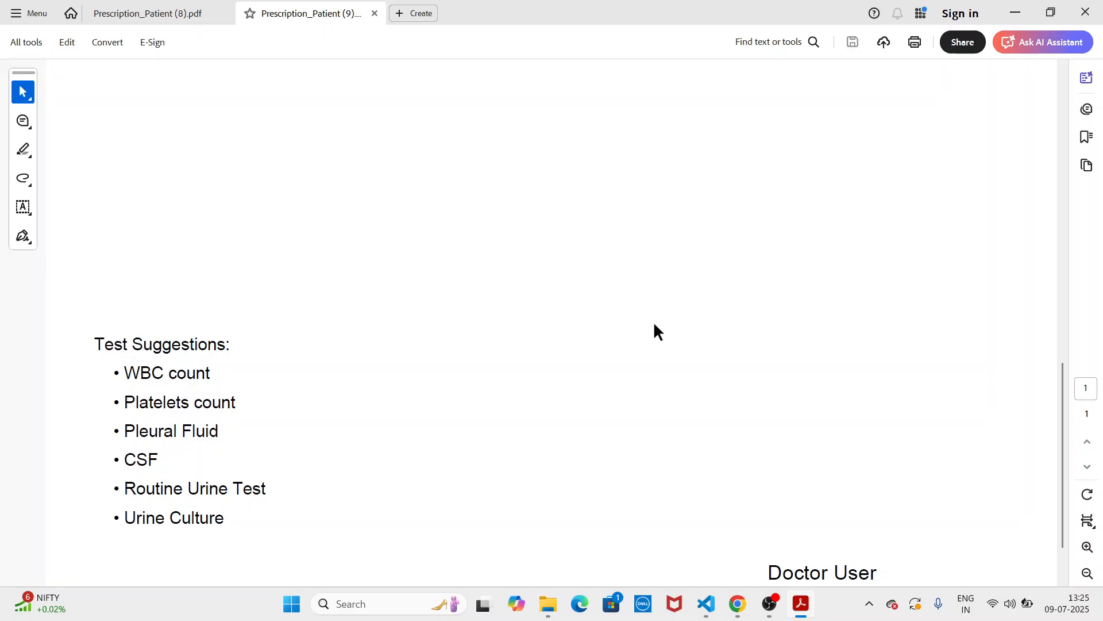
{"action": "scroll", "coordinate": [654, 330], "scroll_direction": "up", "scroll_amount": 6}
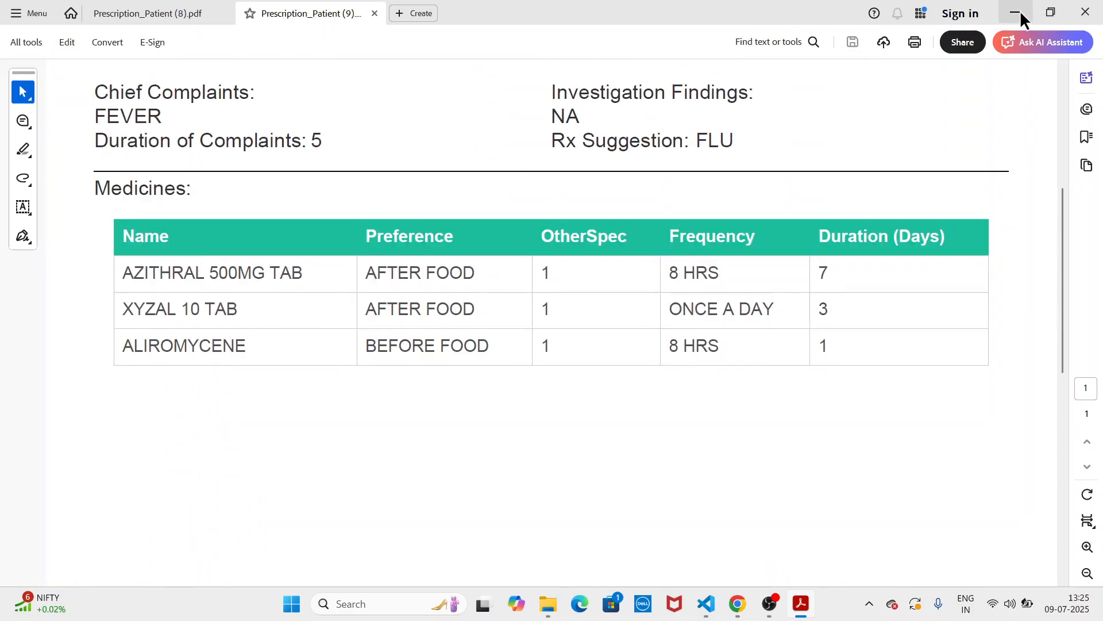
{"action": "left_click", "coordinate": [1021, 15]}
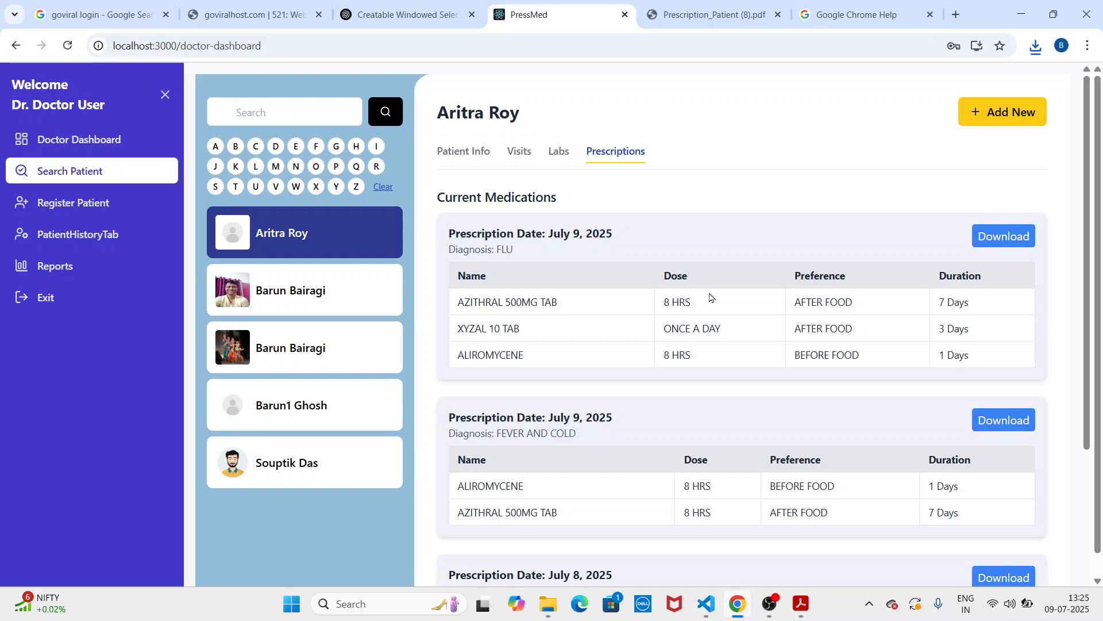
Step: View the Patient Registration form and return to the first patient's prescriptions in the patient search
{"action": "left_click", "coordinate": [55, 198]}
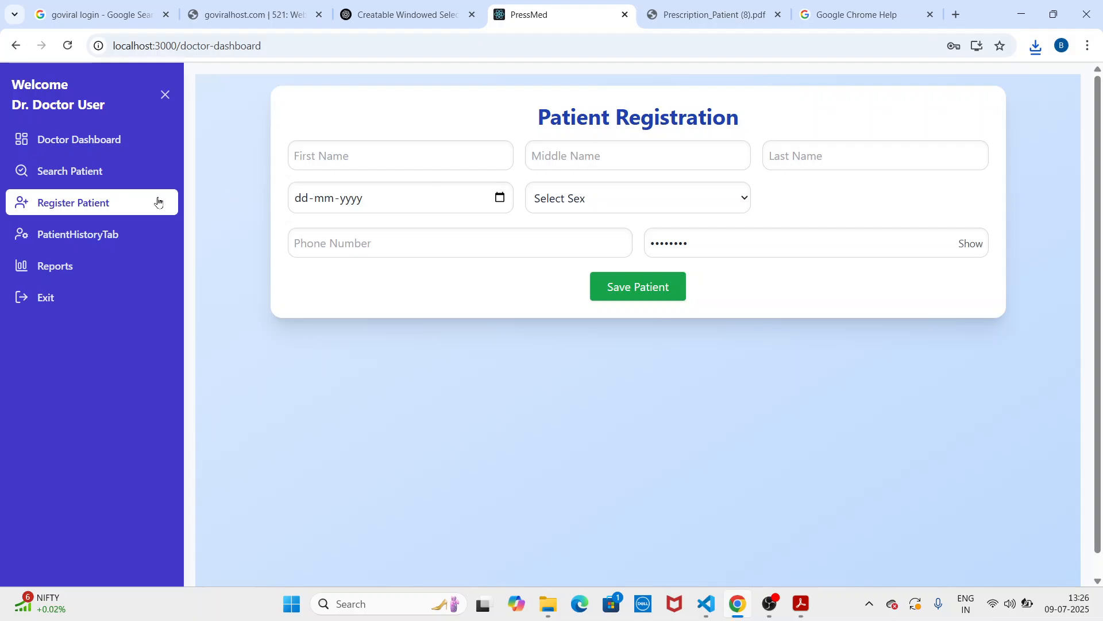
{"action": "left_click", "coordinate": [79, 170]}
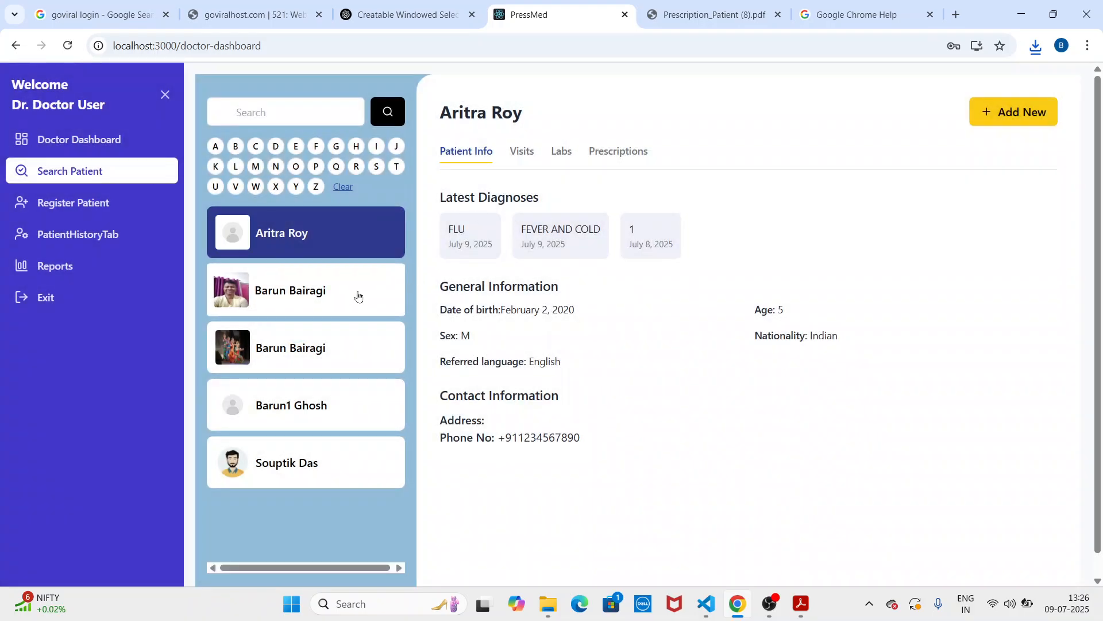
{"action": "left_click", "coordinate": [615, 152]}
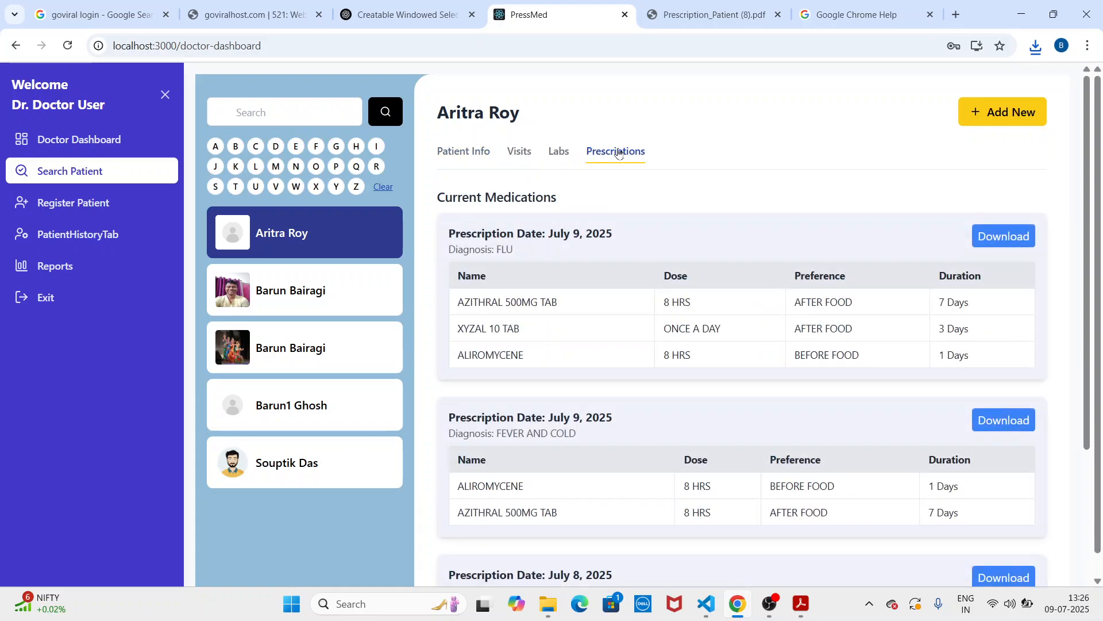
Step: Download the July 9, 2025 FLU prescription once more and view its patient details and medicines table
{"action": "left_click", "coordinate": [1006, 237]}
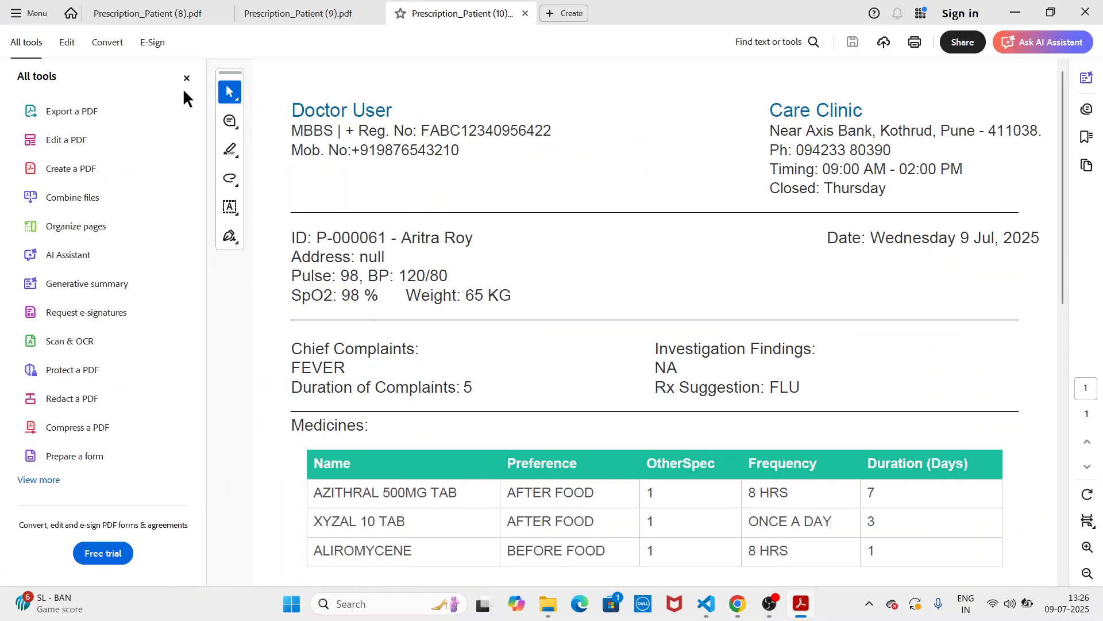
{"action": "left_click", "coordinate": [188, 75]}
{"action": "scroll", "coordinate": [806, 420], "scroll_direction": "down", "scroll_amount": 3}
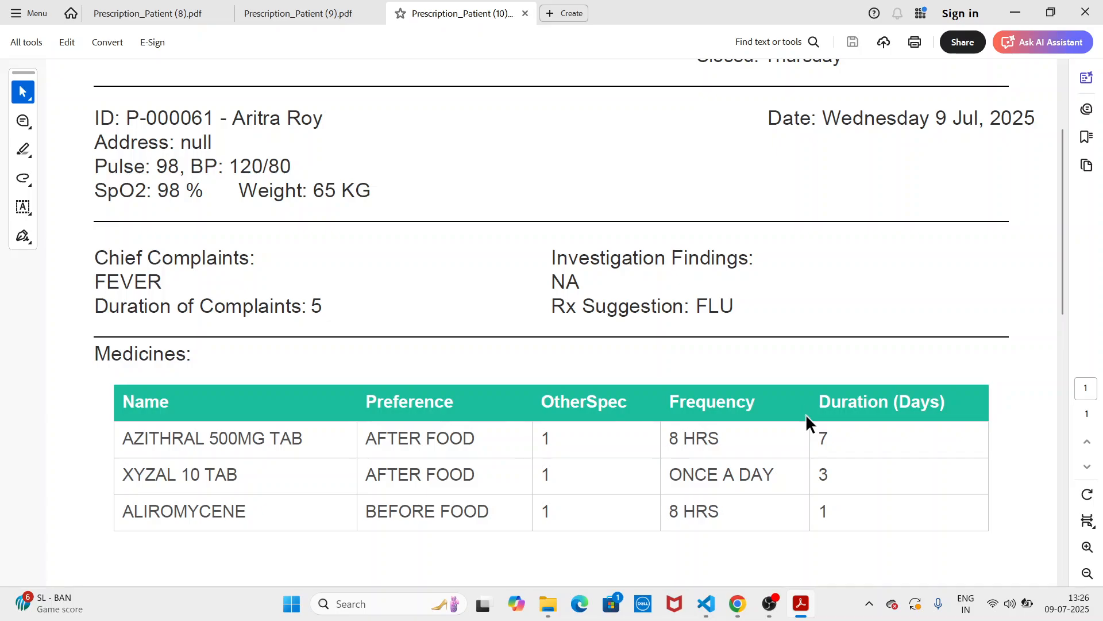
Step: Review the downloaded FLU prescription, look through the two earlier prescription PDFs, and return to the patient's prescriptions in the browser
{"action": "scroll", "coordinate": [805, 414], "scroll_direction": "down", "scroll_amount": 2}
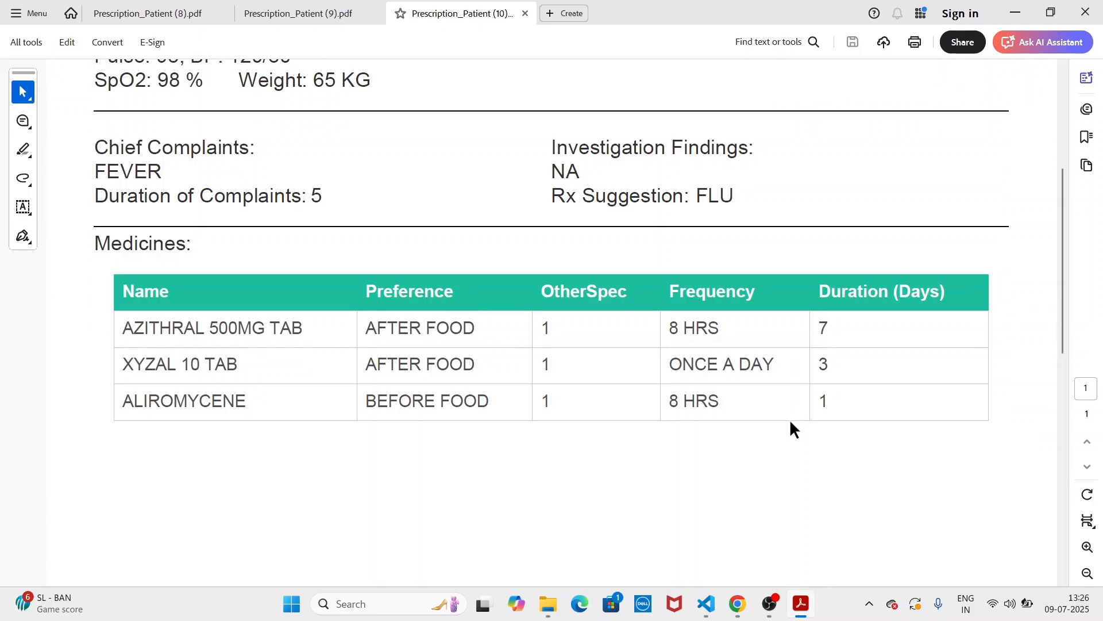
{"action": "scroll", "coordinate": [789, 419], "scroll_direction": "up", "scroll_amount": 2}
{"action": "scroll", "coordinate": [789, 419], "scroll_direction": "up", "scroll_amount": 3}
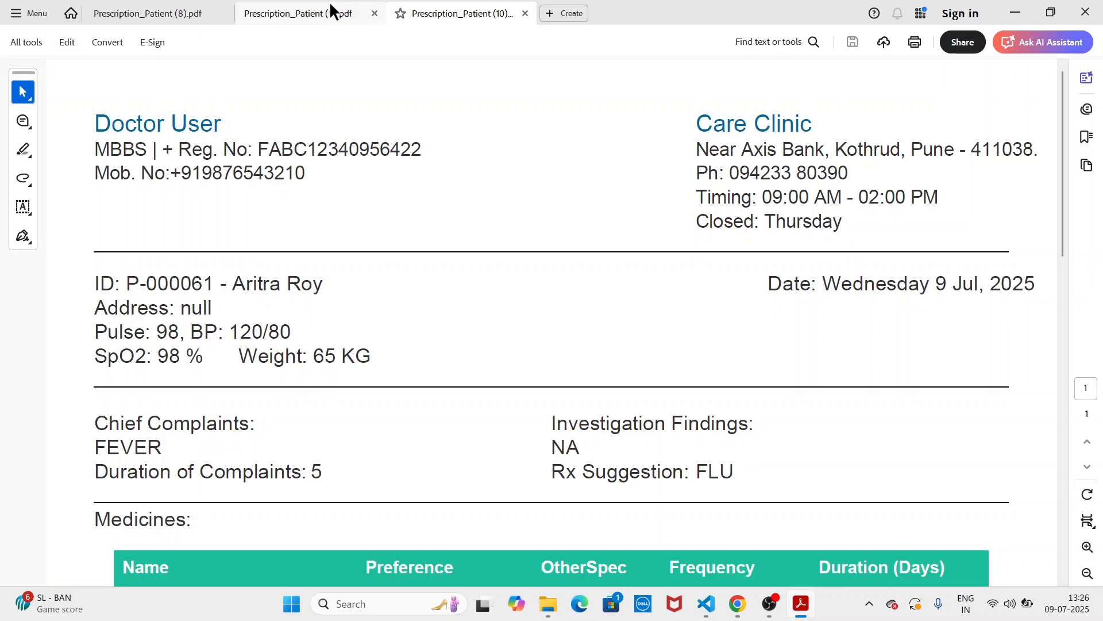
{"action": "left_click", "coordinate": [322, 11]}
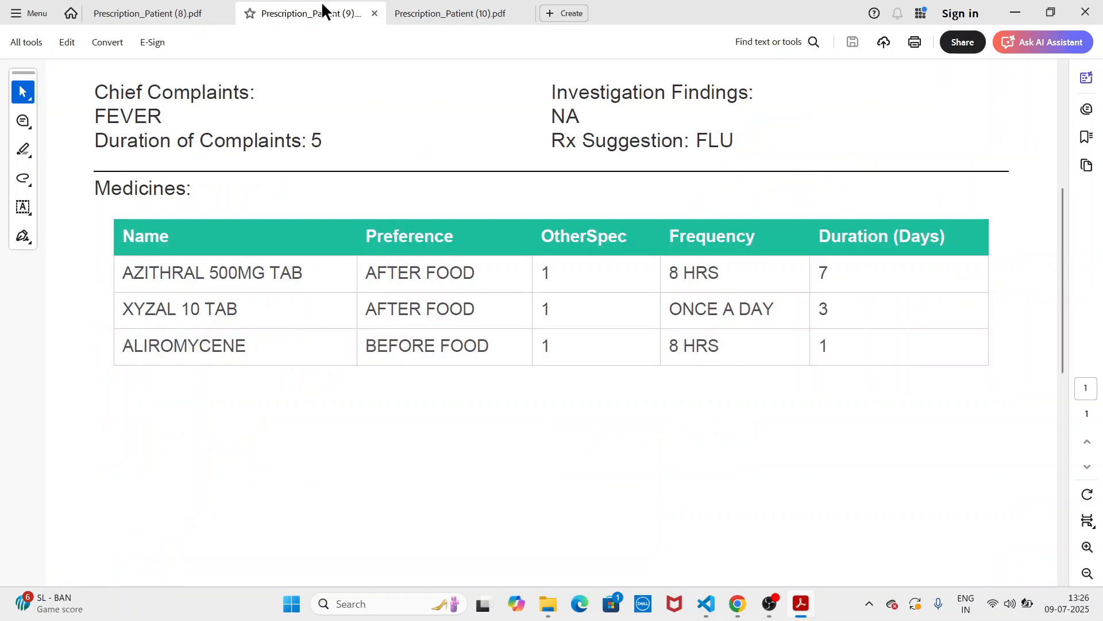
{"action": "left_click", "coordinate": [423, 14]}
{"action": "left_click", "coordinate": [160, 15]}
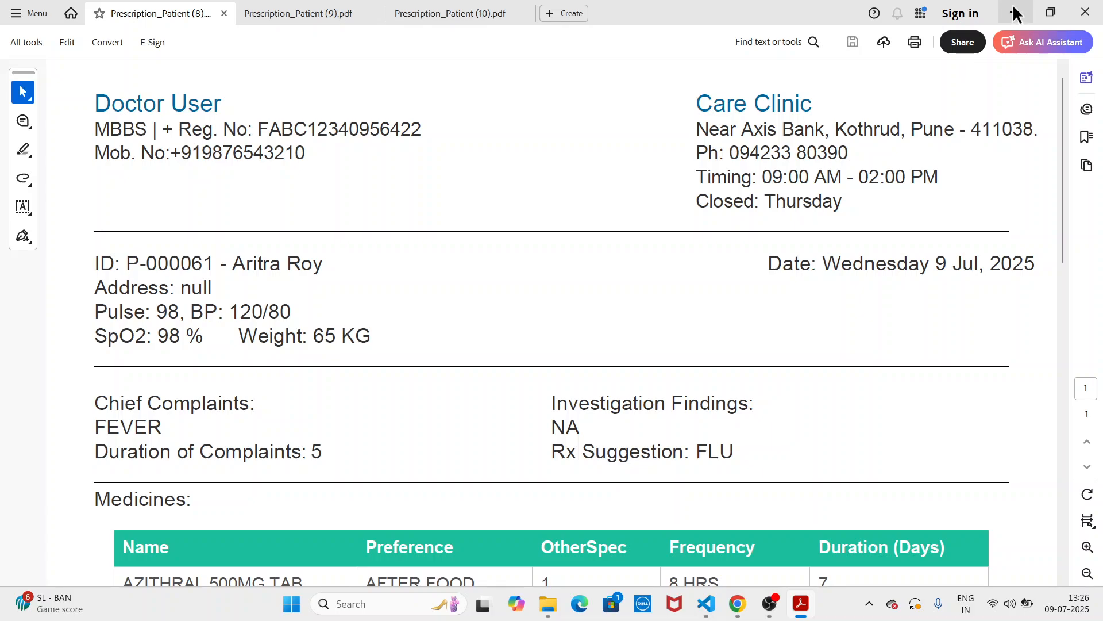
{"action": "left_click", "coordinate": [1016, 13]}
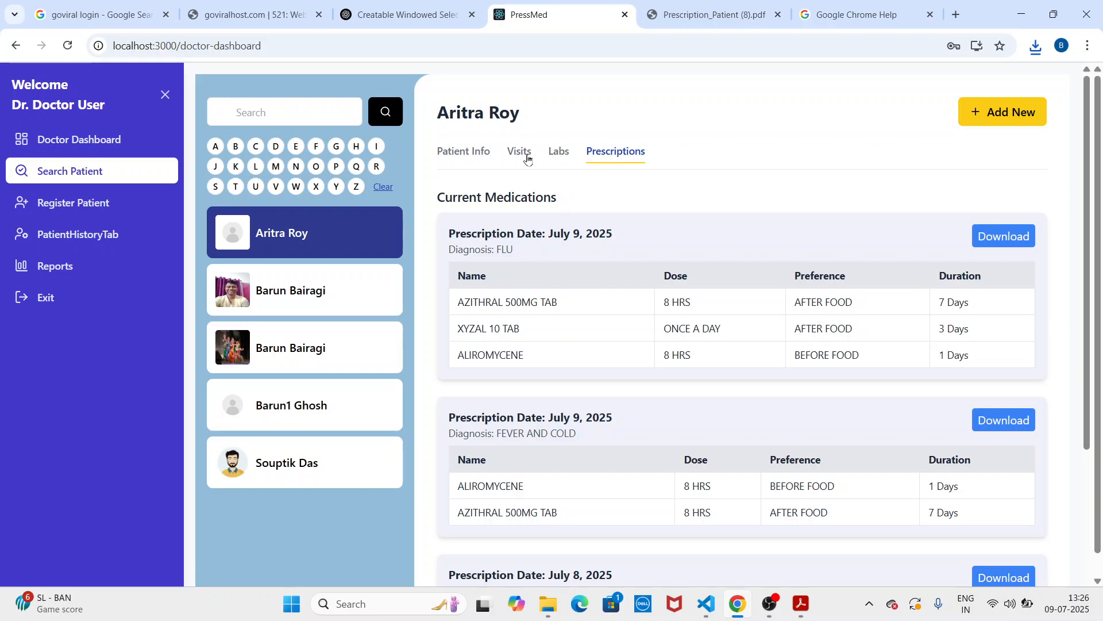
Step: Review the patient's lab results and download the first completed Blood test report under the July 6, 2025 FLU AND COLD prescription
{"action": "left_click", "coordinate": [548, 154]}
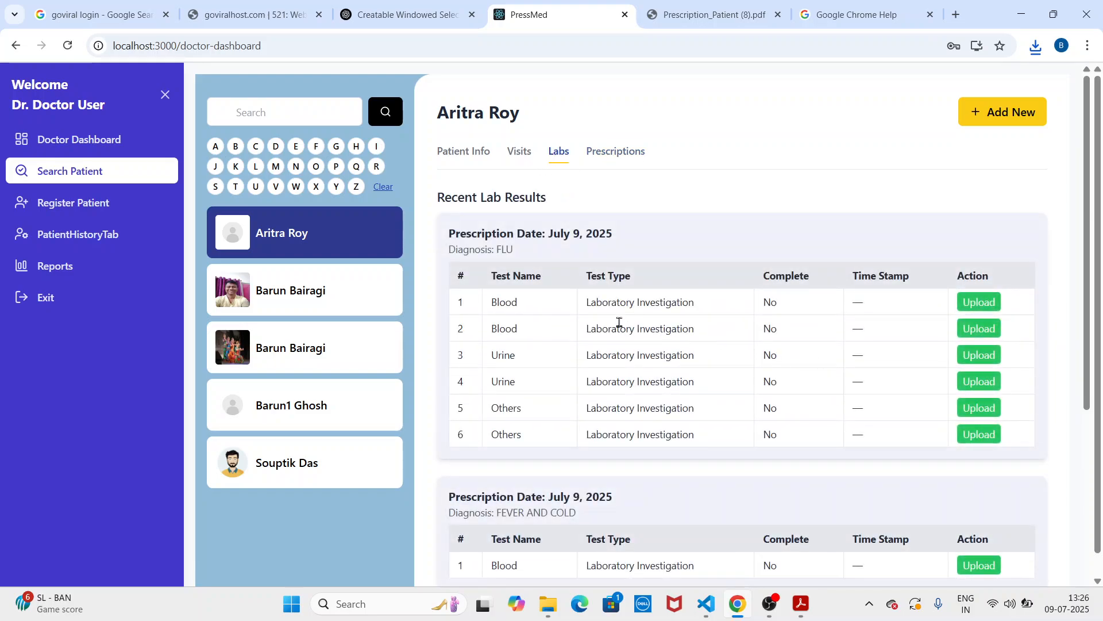
{"action": "left_click_drag", "start_coordinate": [615, 234], "coordinate": [451, 235]}
{"action": "left_click", "coordinate": [634, 249]}
{"action": "scroll", "coordinate": [985, 315], "scroll_direction": "down", "scroll_amount": 5}
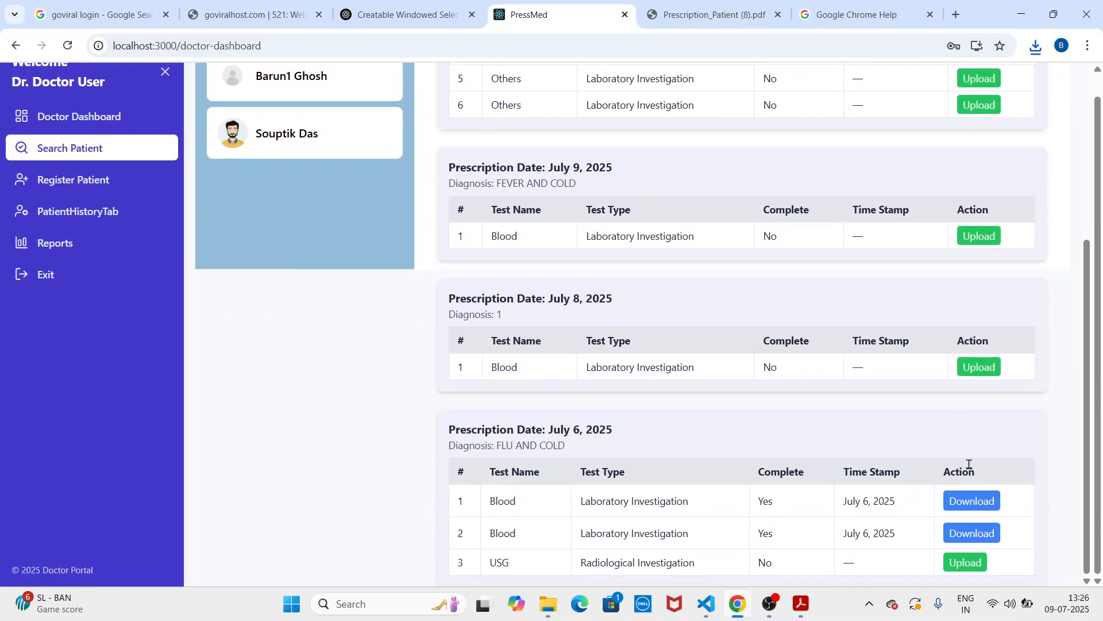
{"action": "left_click_drag", "start_coordinate": [897, 503], "coordinate": [759, 503]}
{"action": "left_click", "coordinate": [960, 510]}
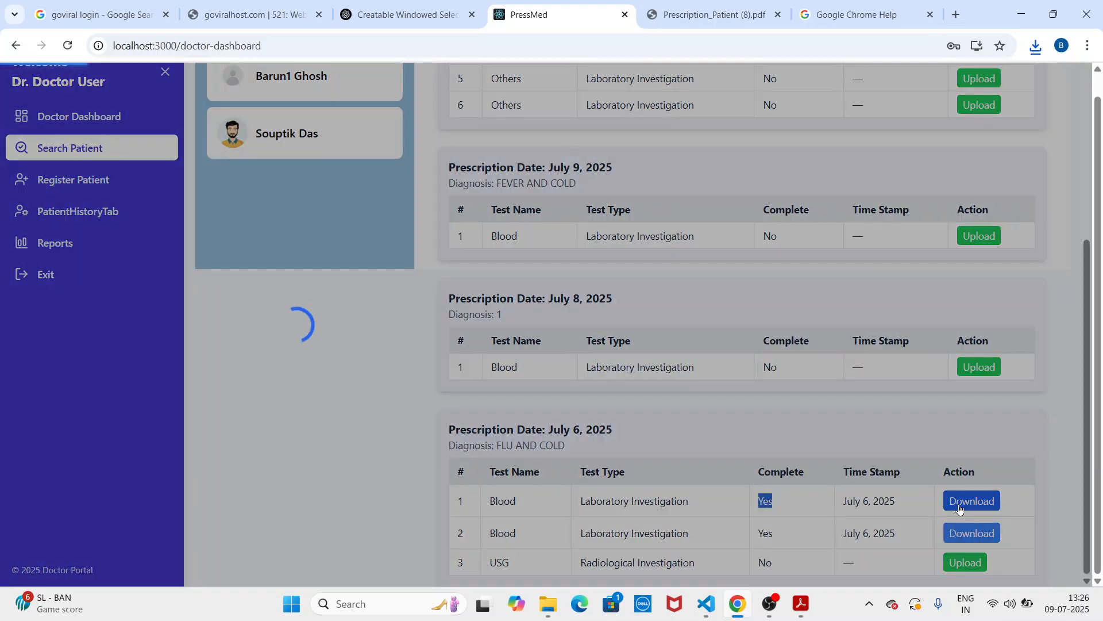